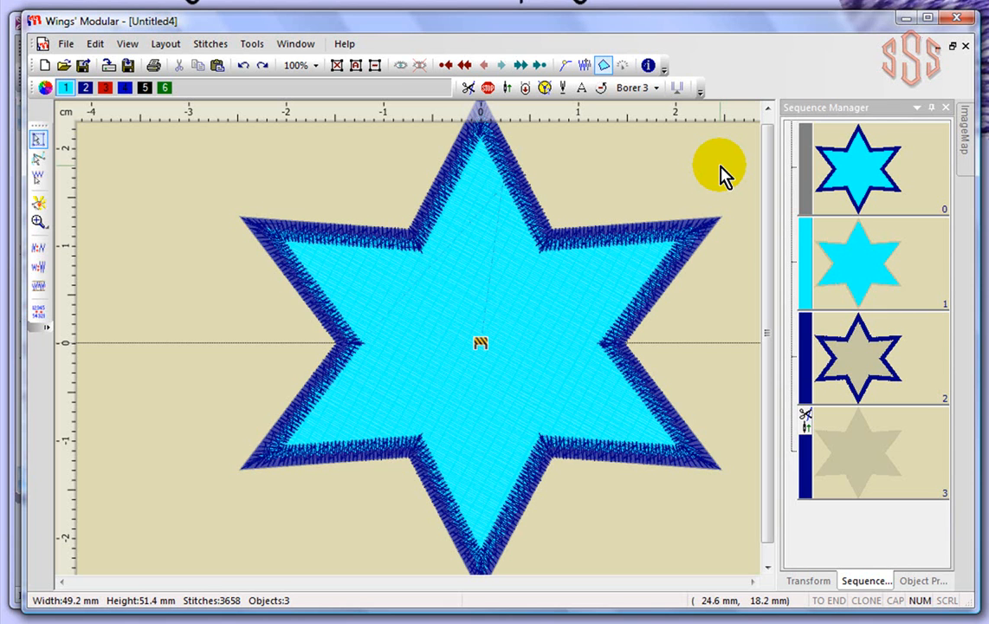
{"action": "left_click", "coordinate": [482, 210]}
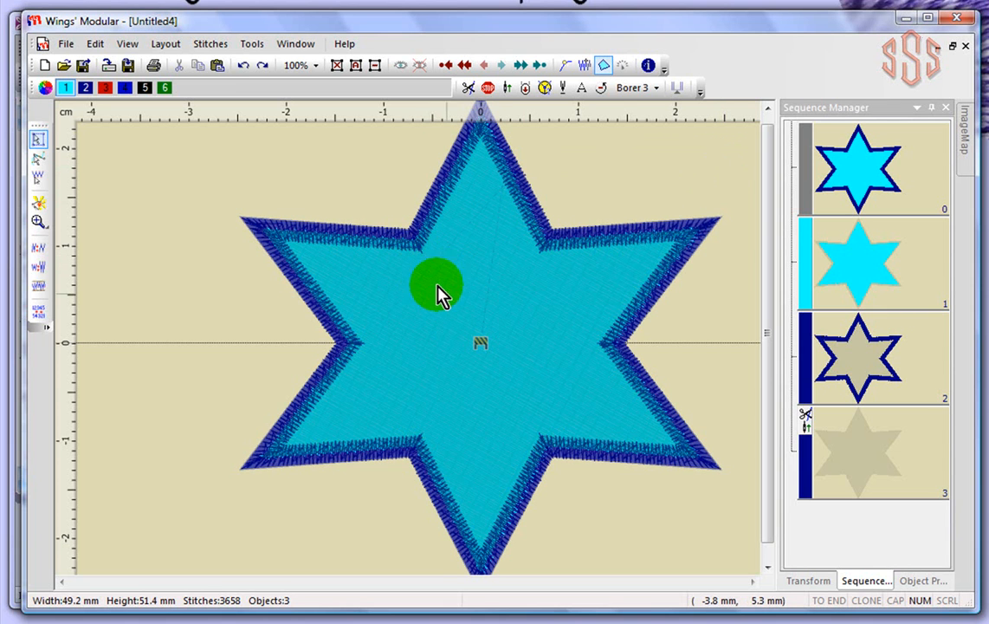
{"action": "left_click", "coordinate": [435, 290]}
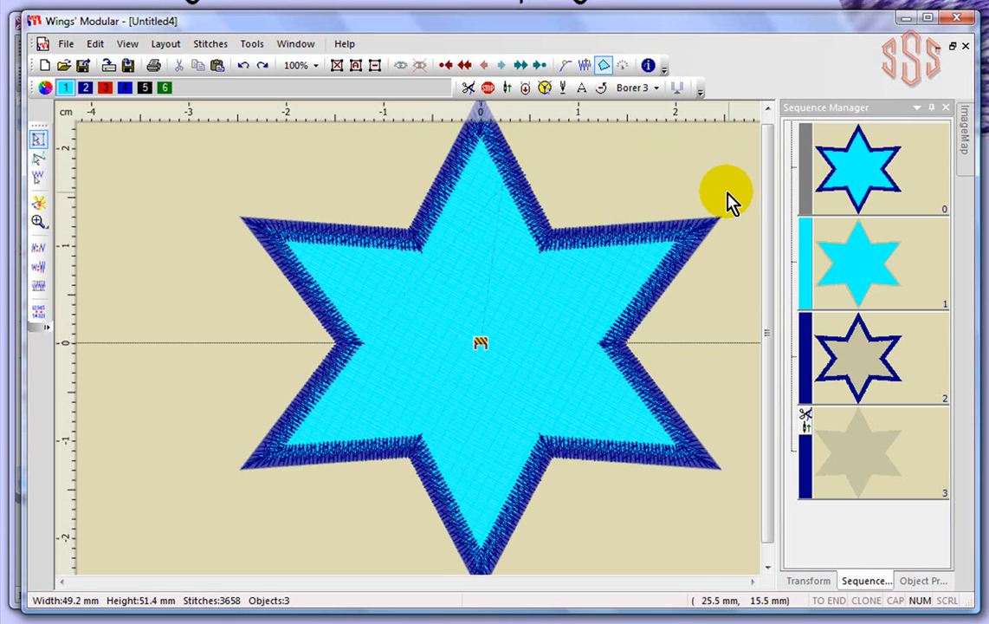
{"action": "left_click", "coordinate": [847, 180]}
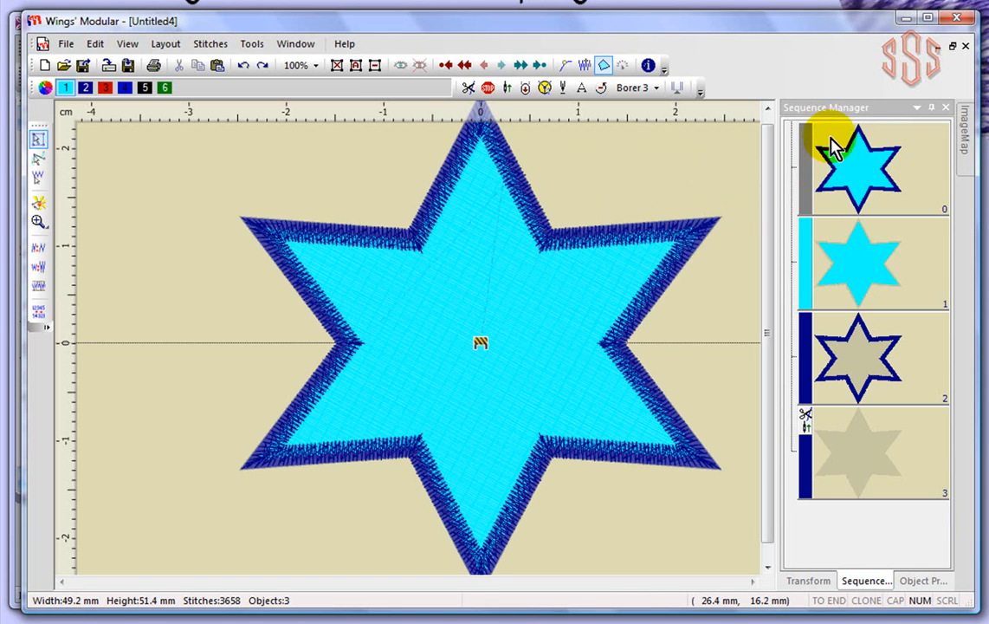
{"action": "left_click", "coordinate": [895, 157]}
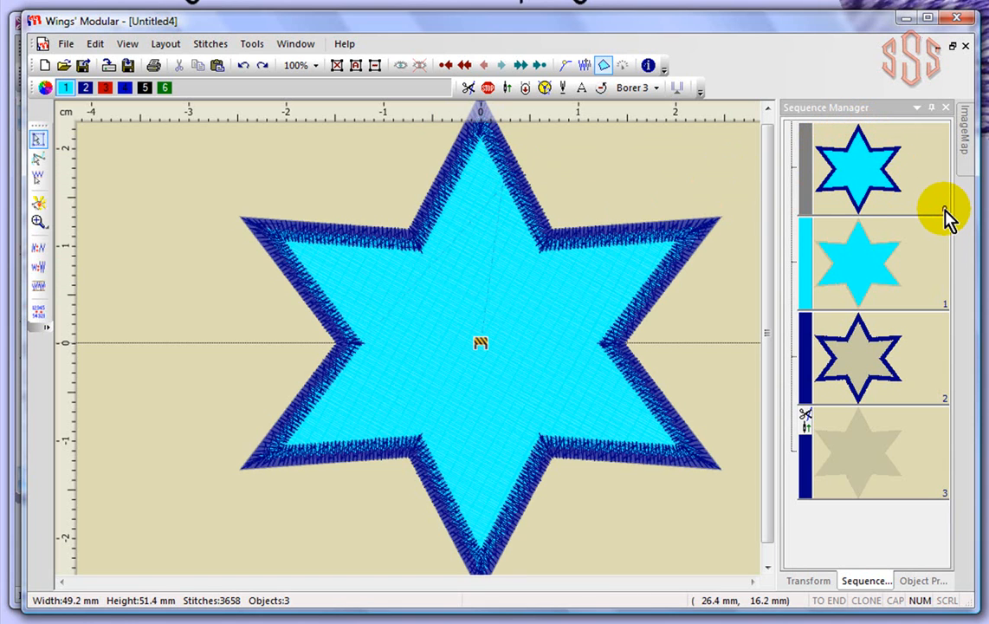
{"action": "left_click", "coordinate": [881, 162]}
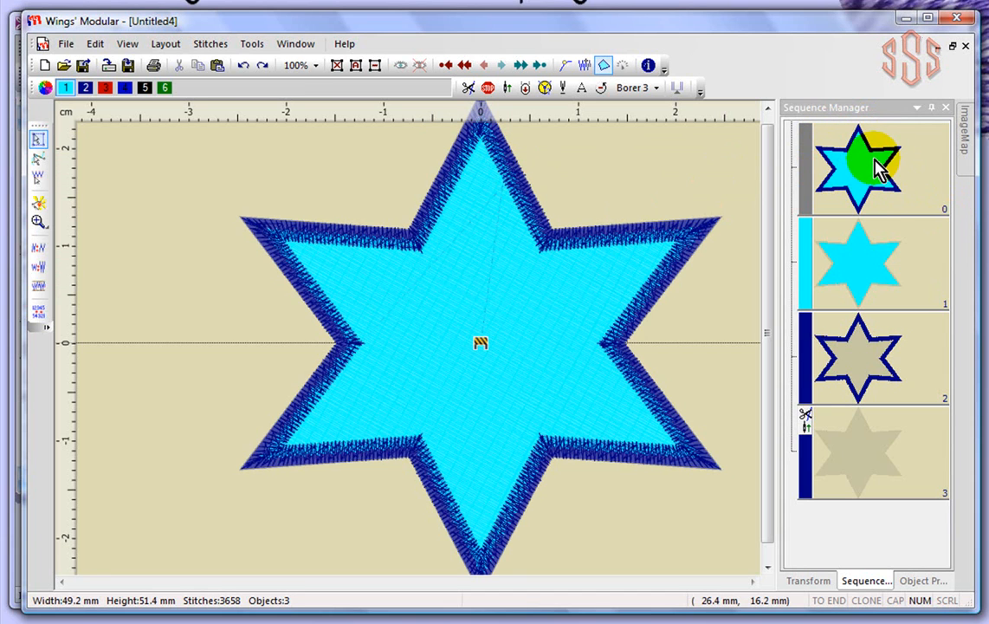
{"action": "left_click", "coordinate": [846, 186]}
{"action": "left_click", "coordinate": [879, 140]}
{"action": "left_click", "coordinate": [824, 159]}
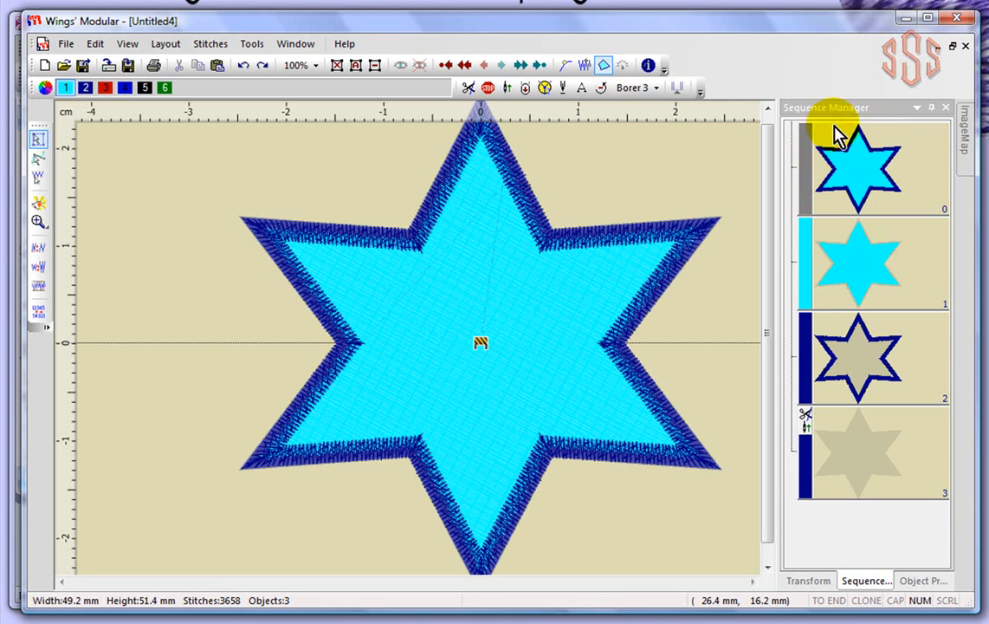
{"action": "left_click", "coordinate": [891, 146]}
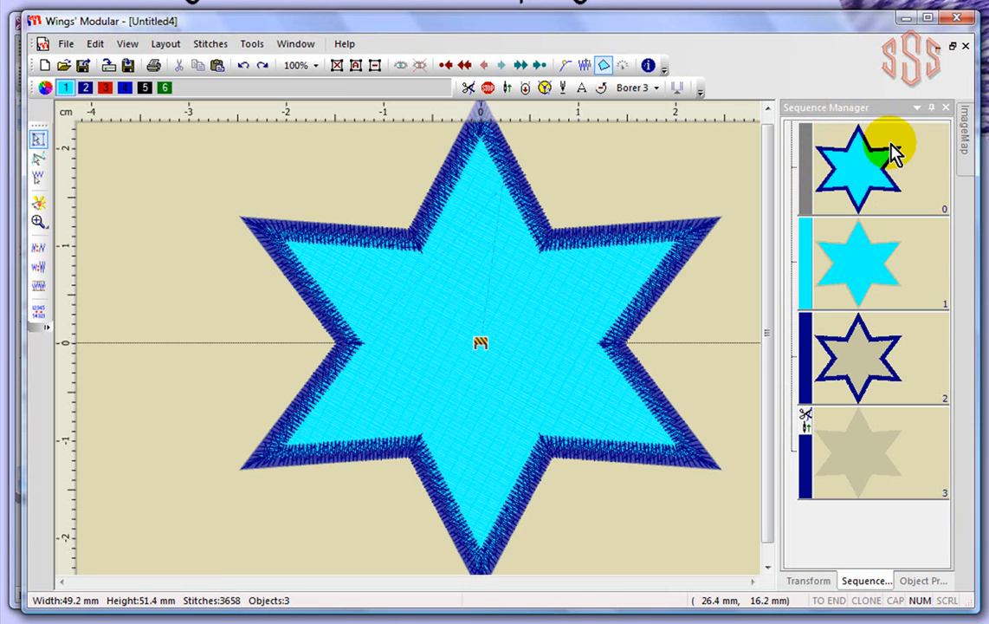
{"action": "left_click", "coordinate": [862, 254]}
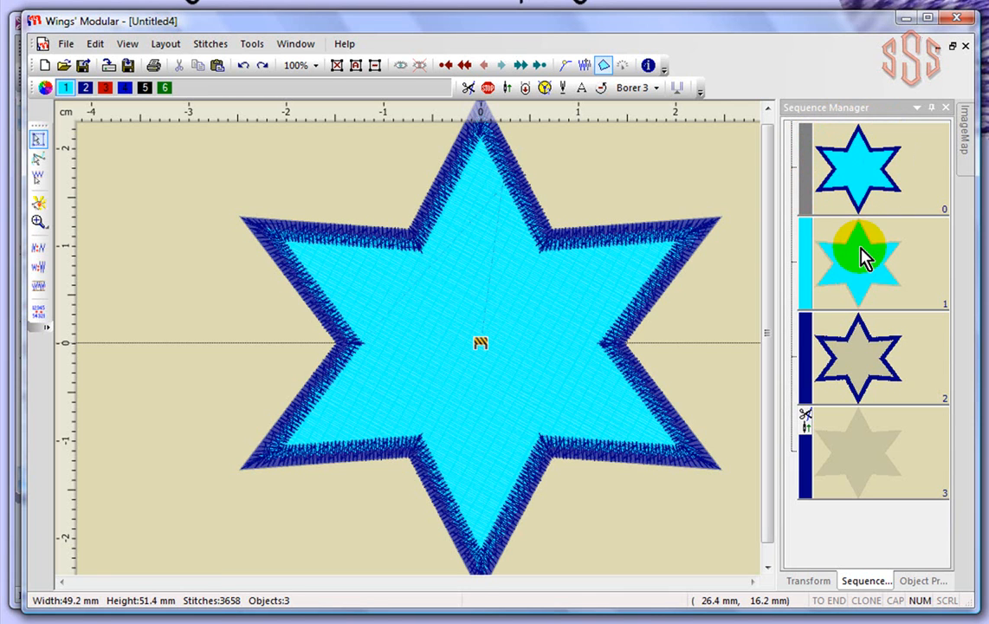
{"action": "left_click", "coordinate": [806, 245]}
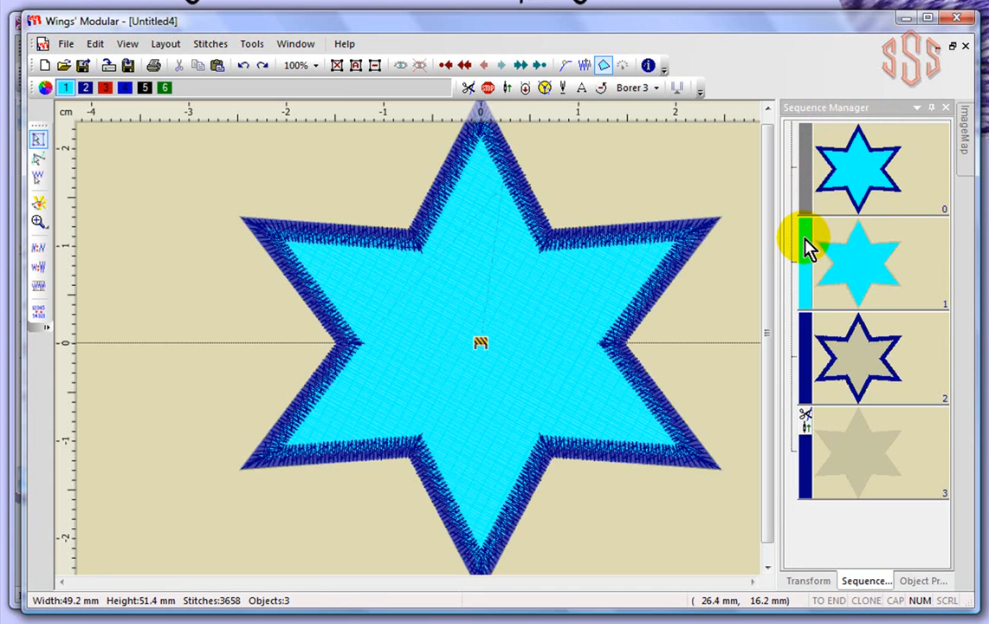
{"action": "left_click", "coordinate": [866, 276]}
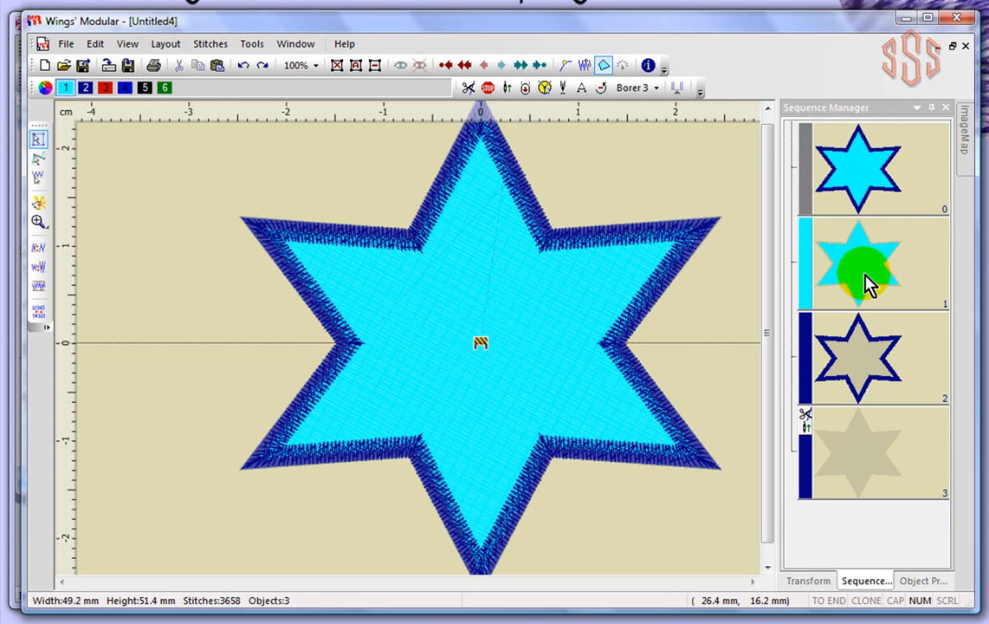
Step: Select the cyan star fill, the dark blue satin outline and the trim object one after another in the sewing sequence to identify them
{"action": "left_click", "coordinate": [871, 271]}
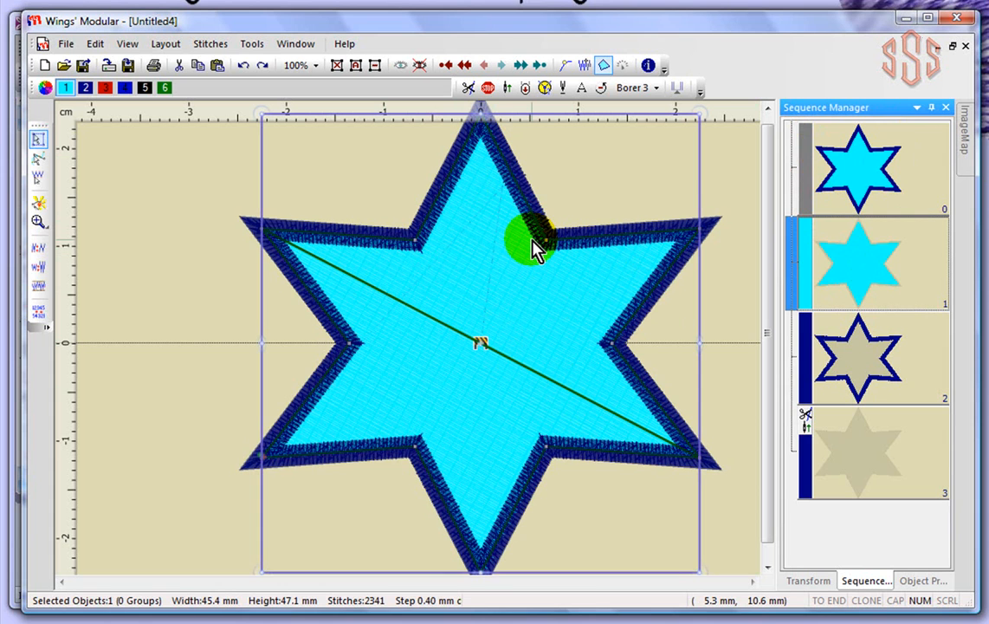
{"action": "left_click", "coordinate": [881, 349]}
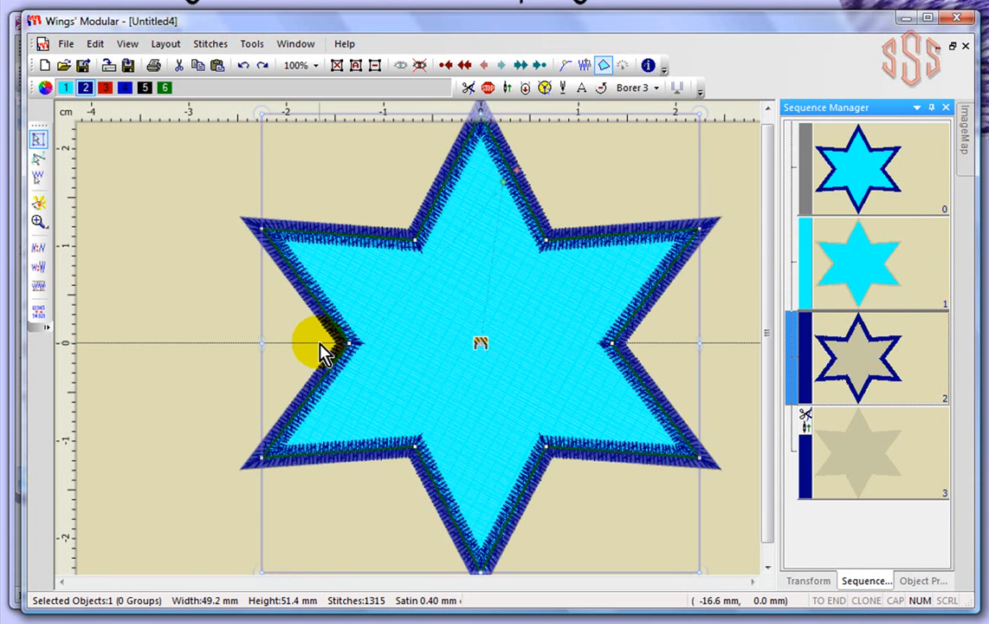
{"action": "left_click", "coordinate": [410, 367]}
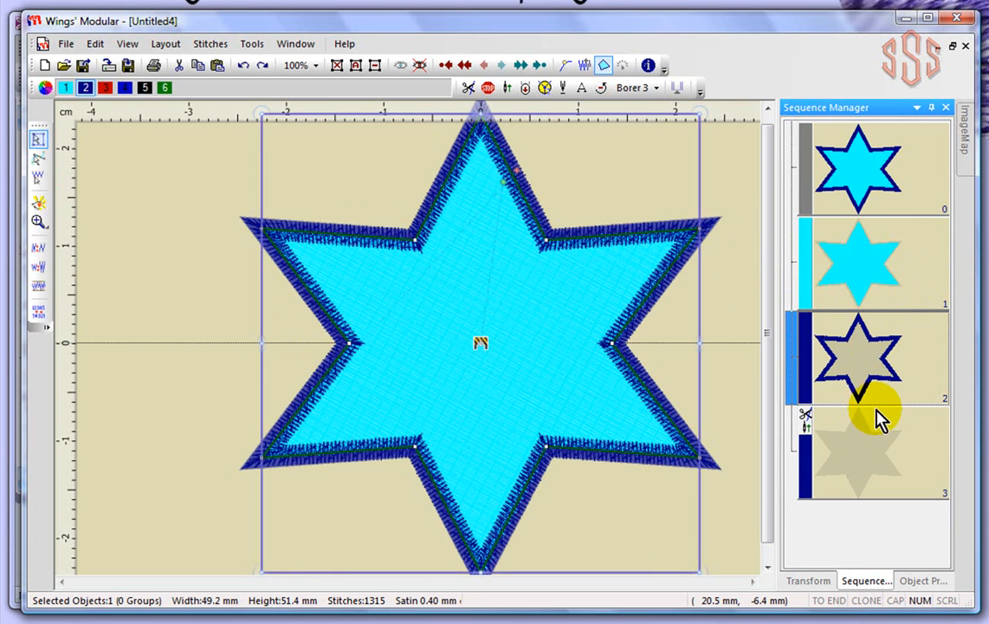
{"action": "left_click", "coordinate": [874, 457]}
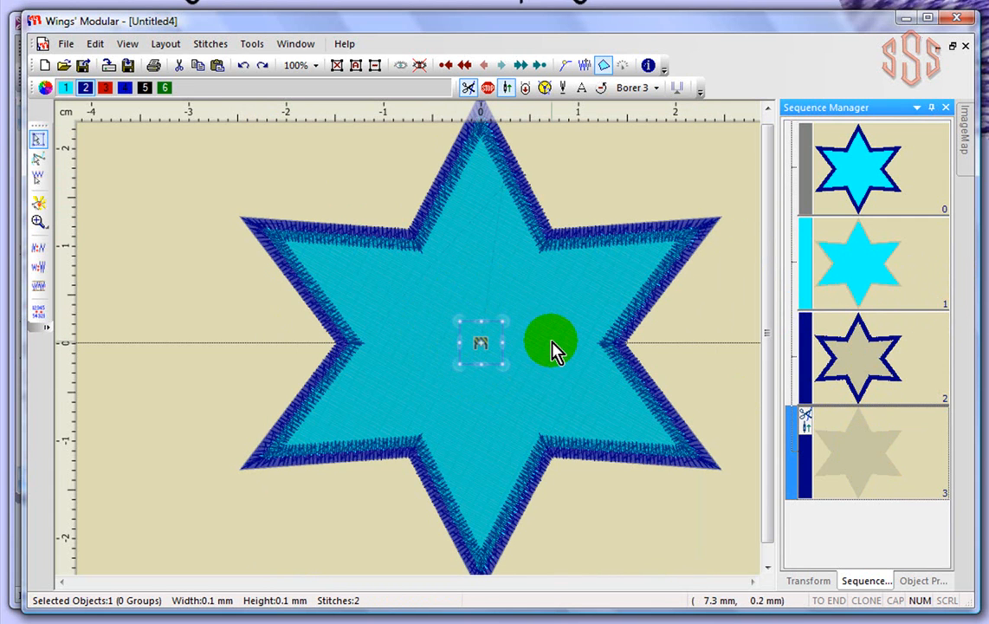
Step: Examine the connecting stitches between the star's centre and its upper point up close, then view the whole star again
{"action": "scroll", "coordinate": [555, 351], "scroll_direction": "up", "scroll_amount": 1}
{"action": "scroll", "coordinate": [554, 350], "scroll_direction": "up", "scroll_amount": 1}
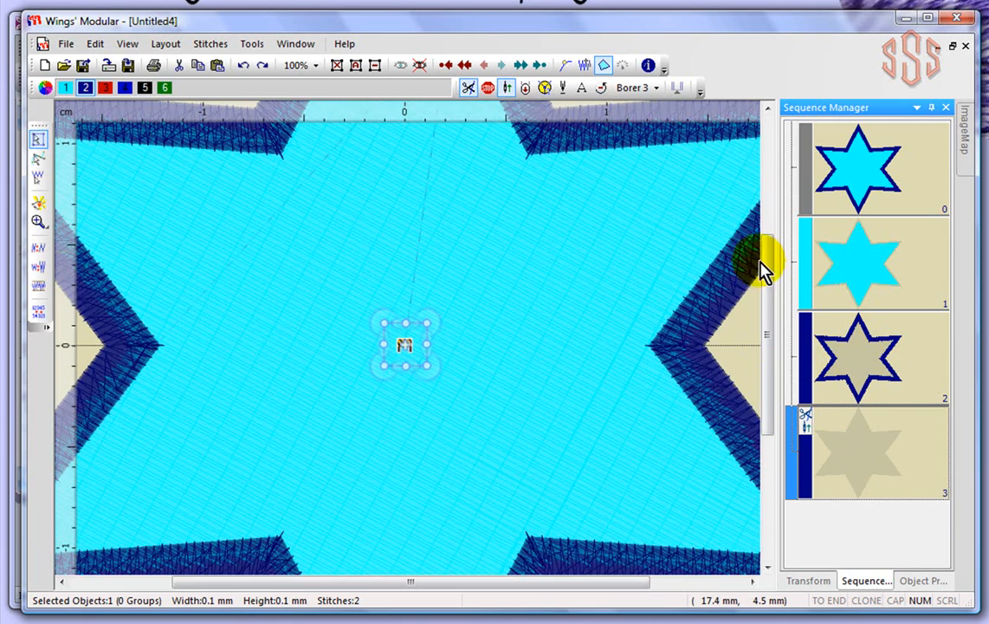
{"action": "left_click_drag", "start_coordinate": [770, 265], "coordinate": [776, 165]}
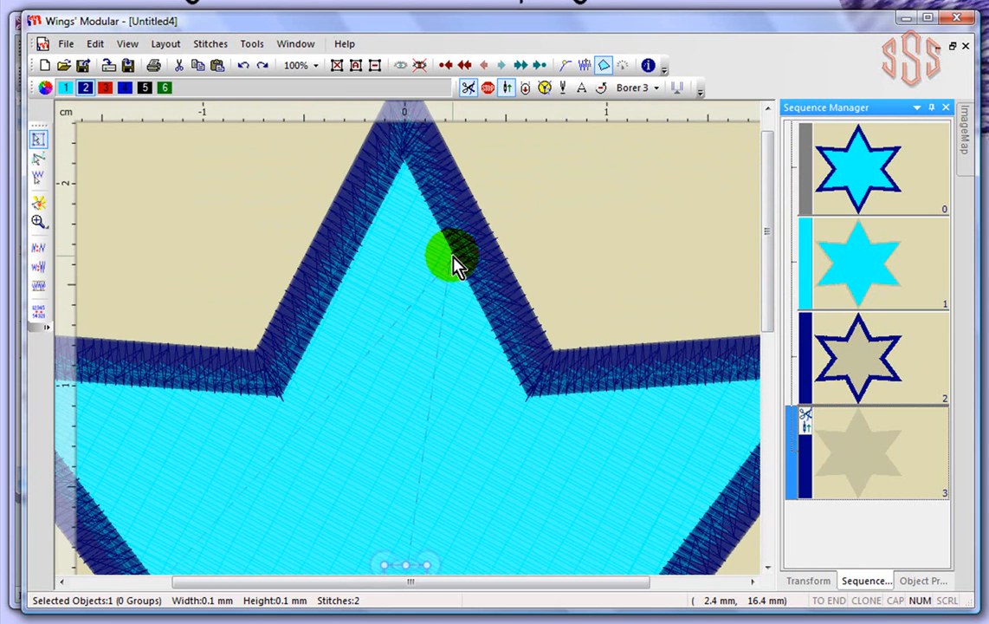
{"action": "left_click_drag", "start_coordinate": [767, 267], "coordinate": [768, 370]}
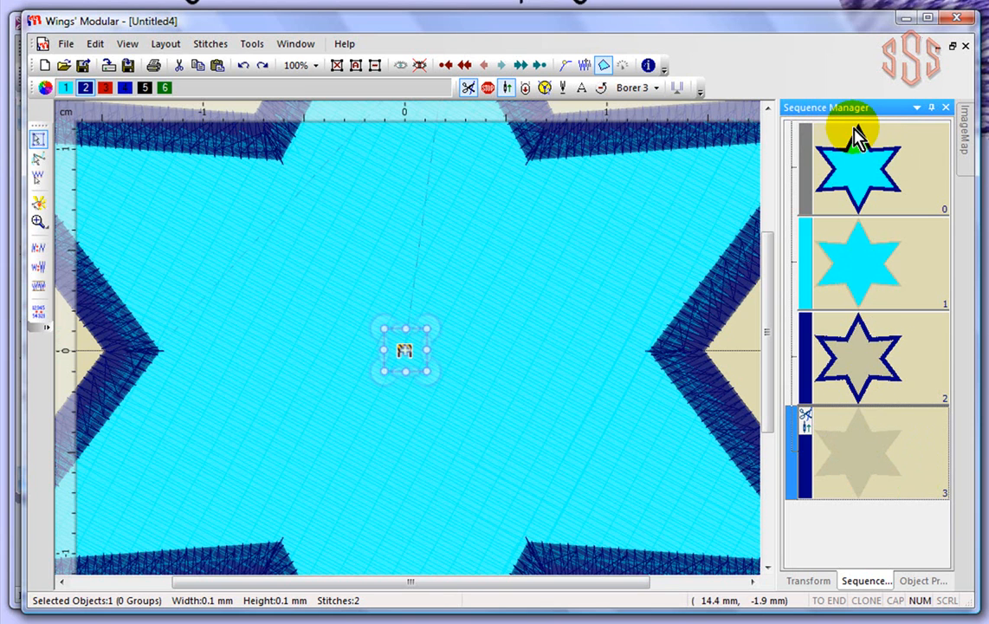
{"action": "left_click_drag", "start_coordinate": [869, 176], "coordinate": [561, 258]}
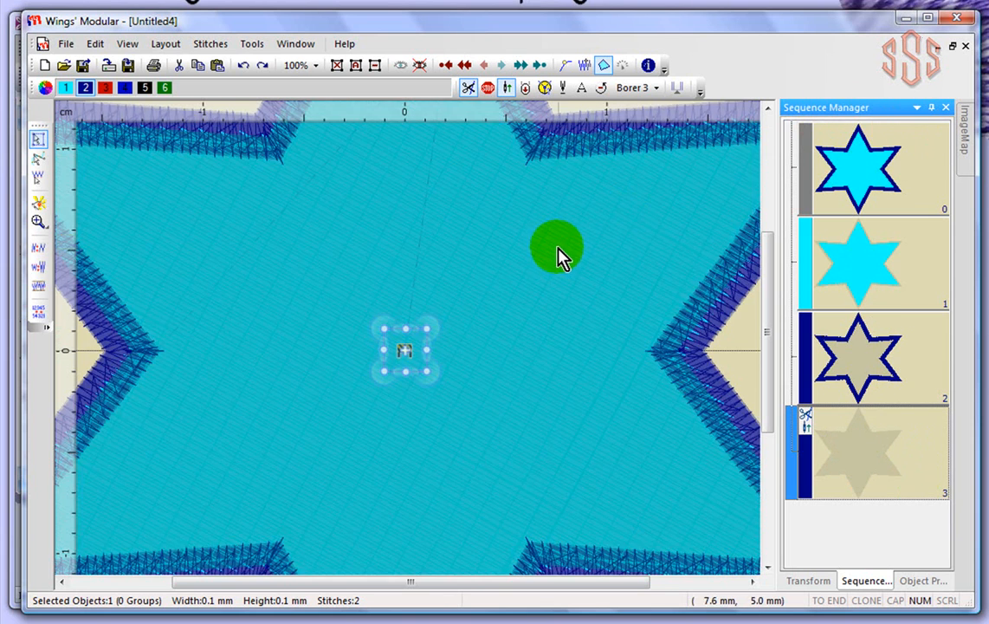
{"action": "scroll", "coordinate": [537, 258], "scroll_direction": "down", "scroll_amount": 8}
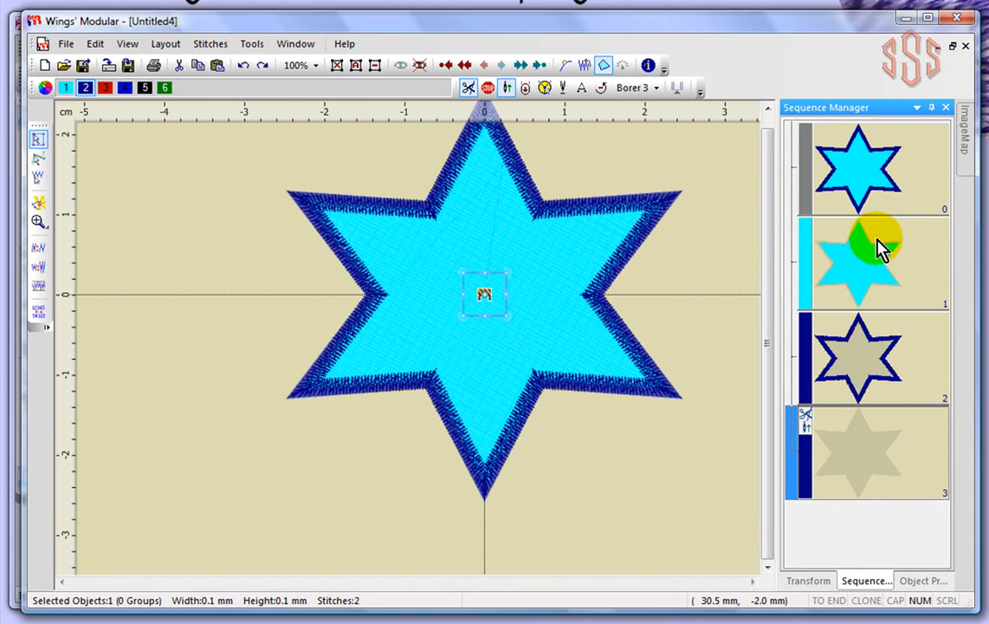
{"action": "scroll", "coordinate": [676, 236], "scroll_direction": "down", "scroll_amount": 2}
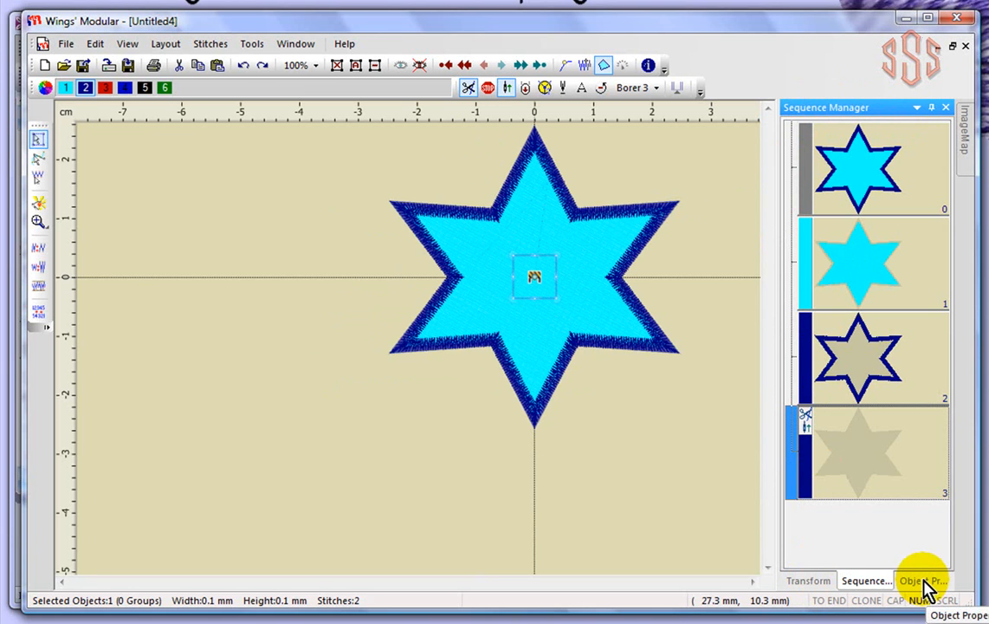
Step: Review the alignment, scale, rotation and move transform settings with nothing selected, then return to the object sequence
{"action": "left_click", "coordinate": [808, 581]}
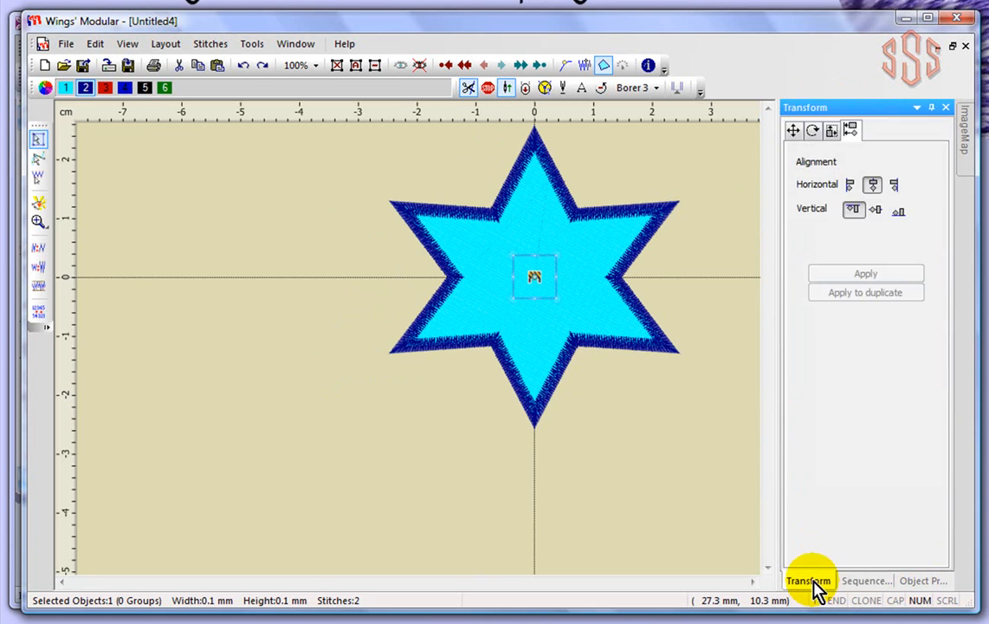
{"action": "left_click", "coordinate": [717, 221]}
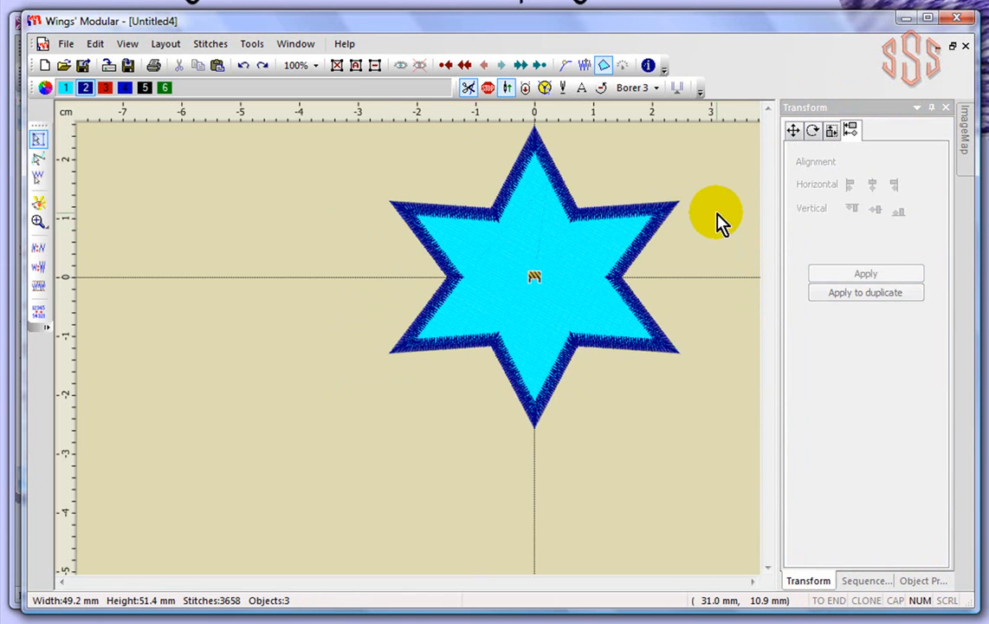
{"action": "left_click", "coordinate": [831, 131]}
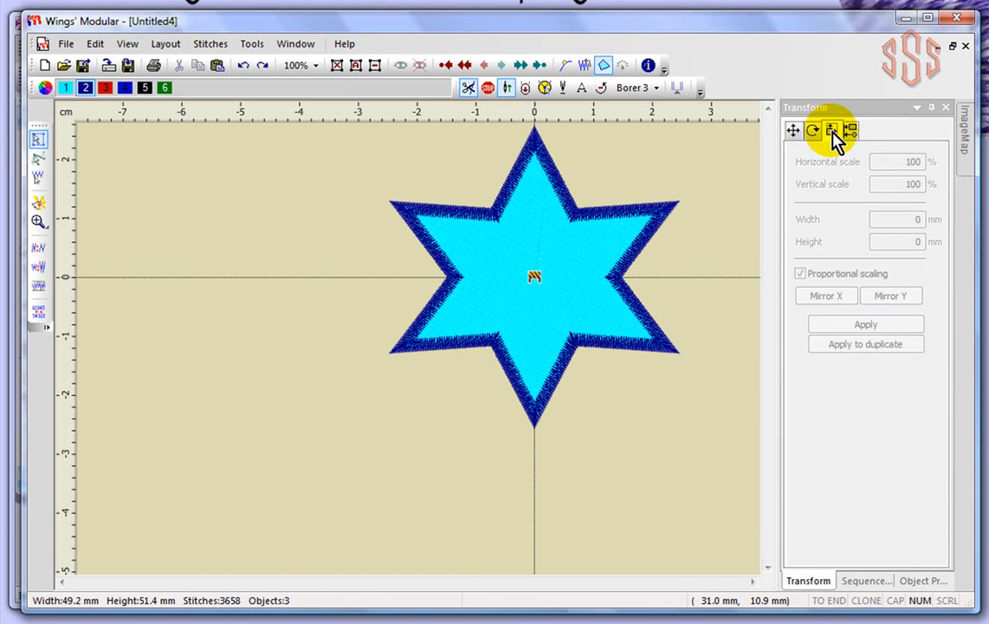
{"action": "left_click", "coordinate": [814, 132]}
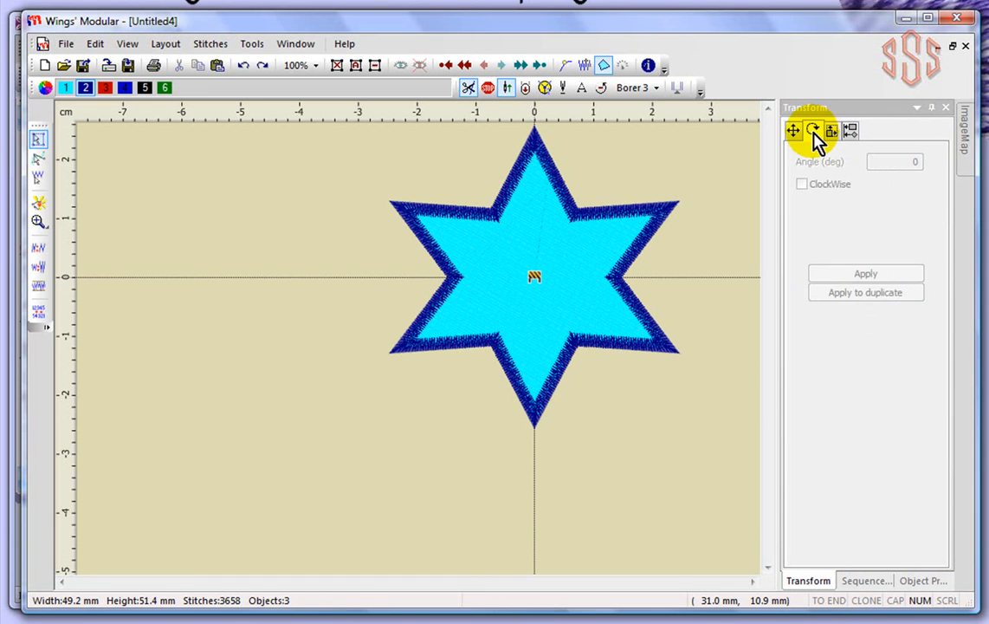
{"action": "left_click", "coordinate": [793, 131]}
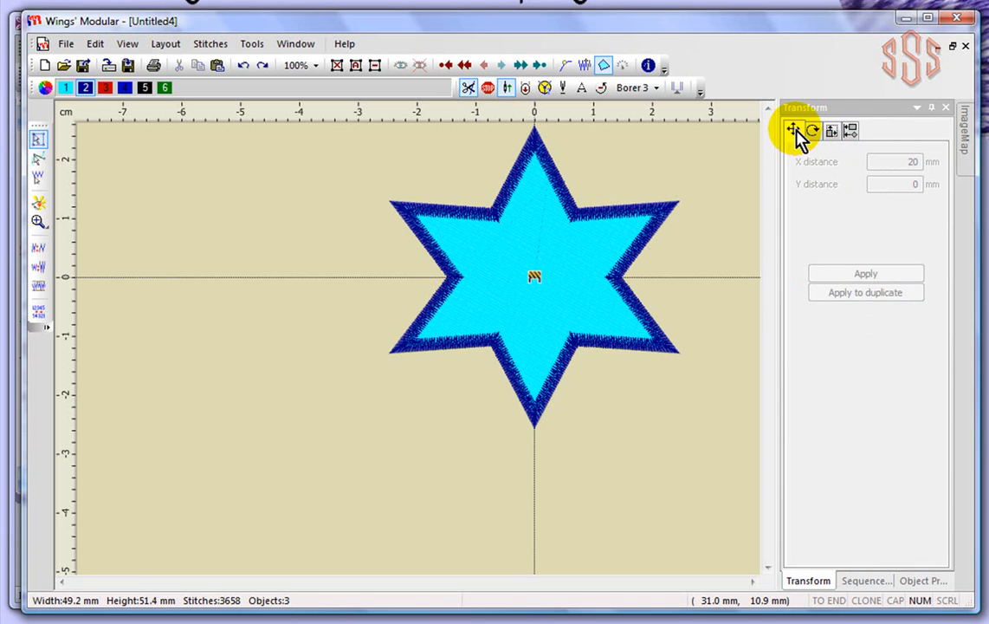
{"action": "left_click", "coordinate": [868, 583]}
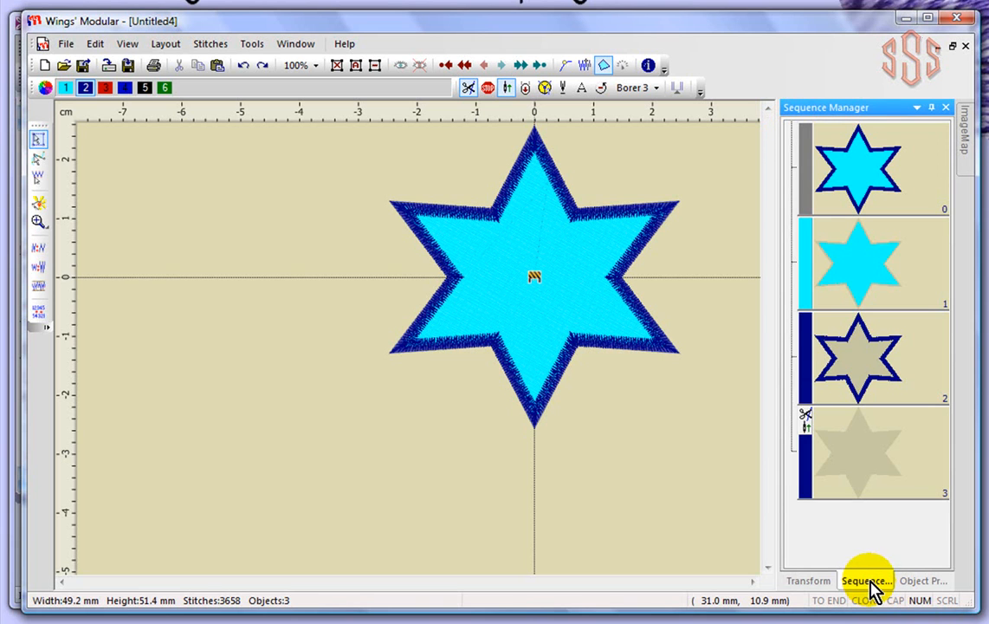
Step: Move the cyan star fill by an X distance of 30 mm and a Y distance of 0 mm, leaving nothing selected
{"action": "left_click", "coordinate": [863, 260]}
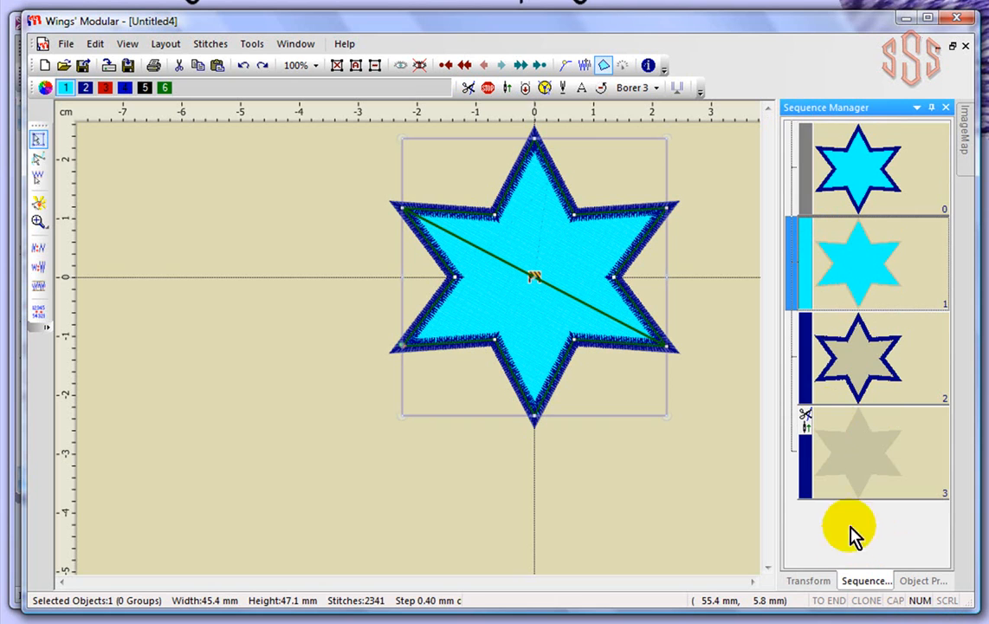
{"action": "left_click", "coordinate": [825, 584]}
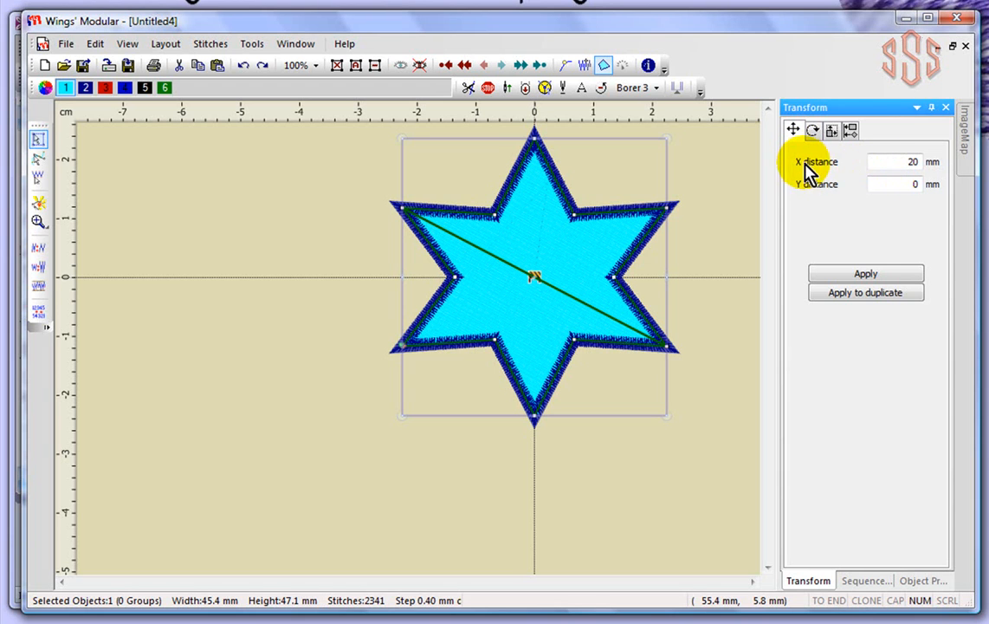
{"action": "double_click", "coordinate": [915, 161]}
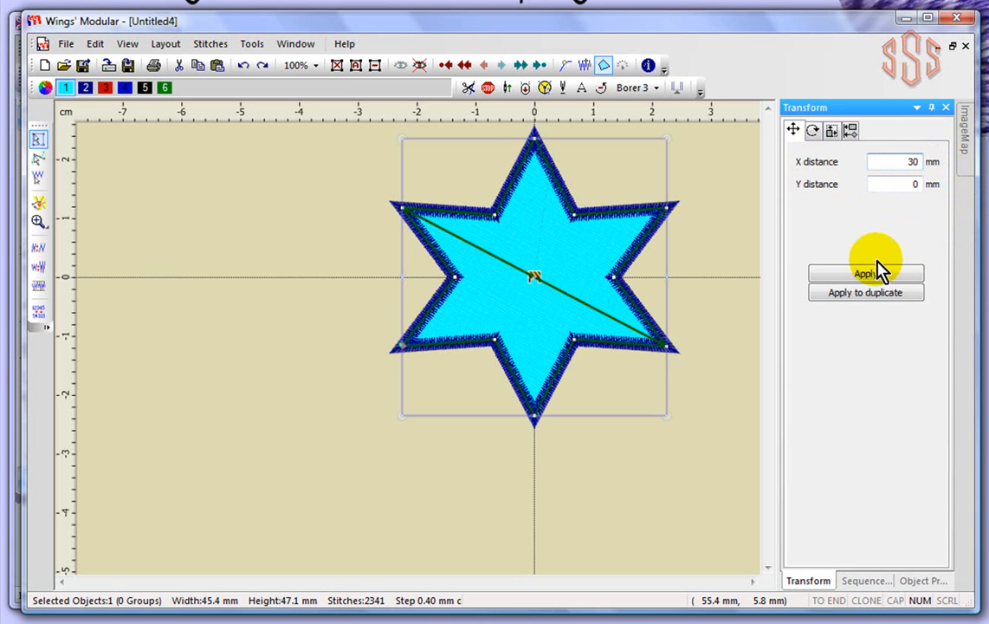
{"action": "left_click", "coordinate": [638, 252]}
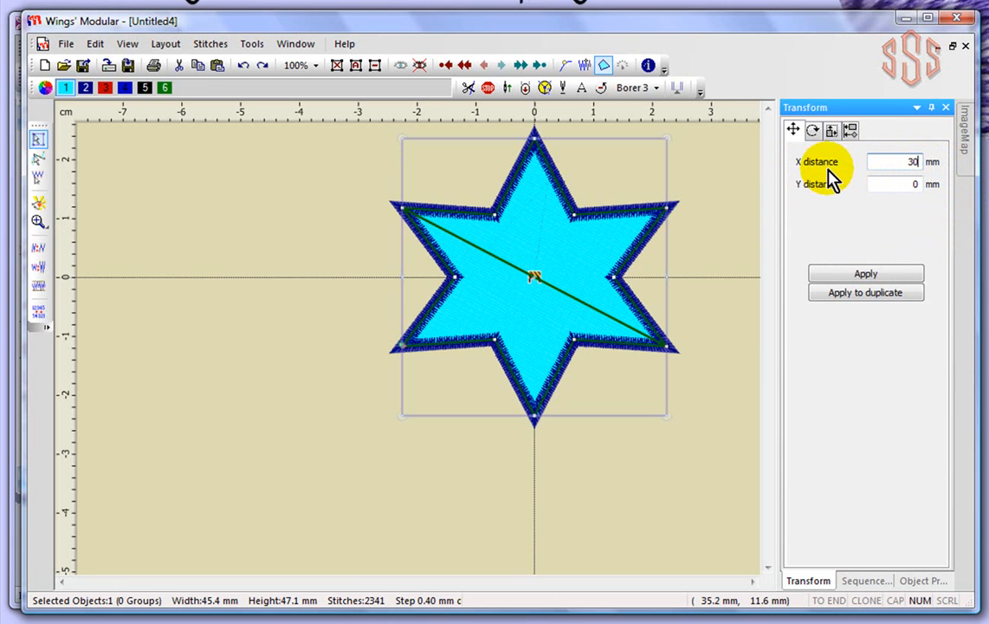
{"action": "left_click", "coordinate": [865, 276]}
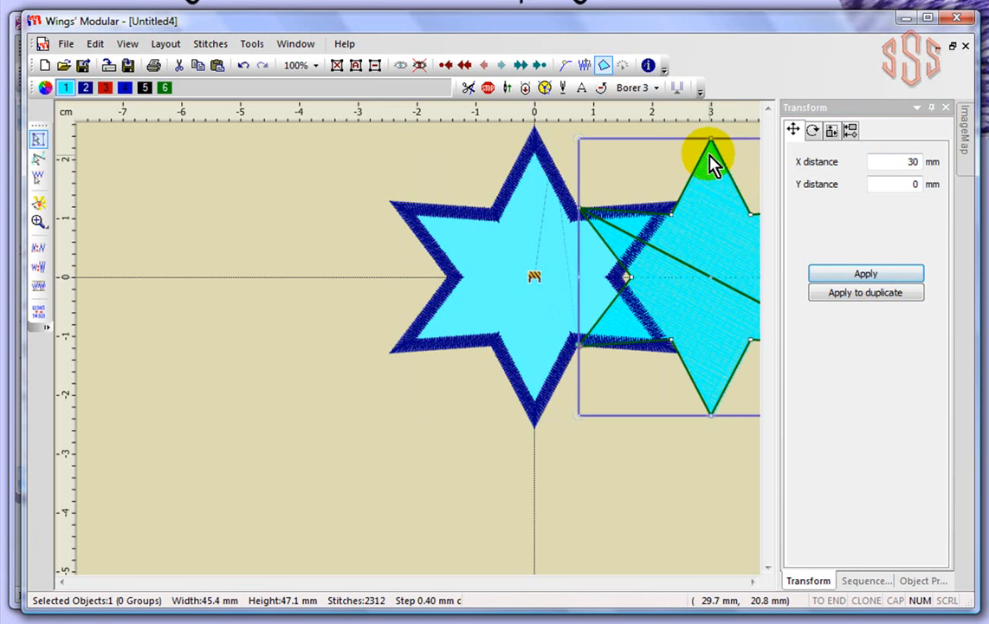
{"action": "left_click", "coordinate": [650, 258]}
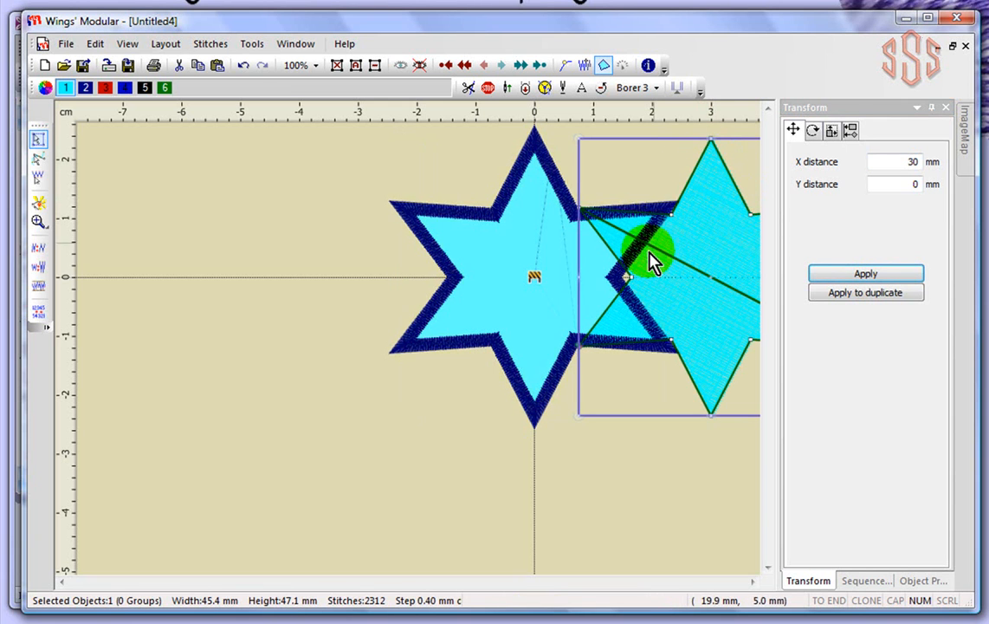
{"action": "left_click", "coordinate": [662, 513]}
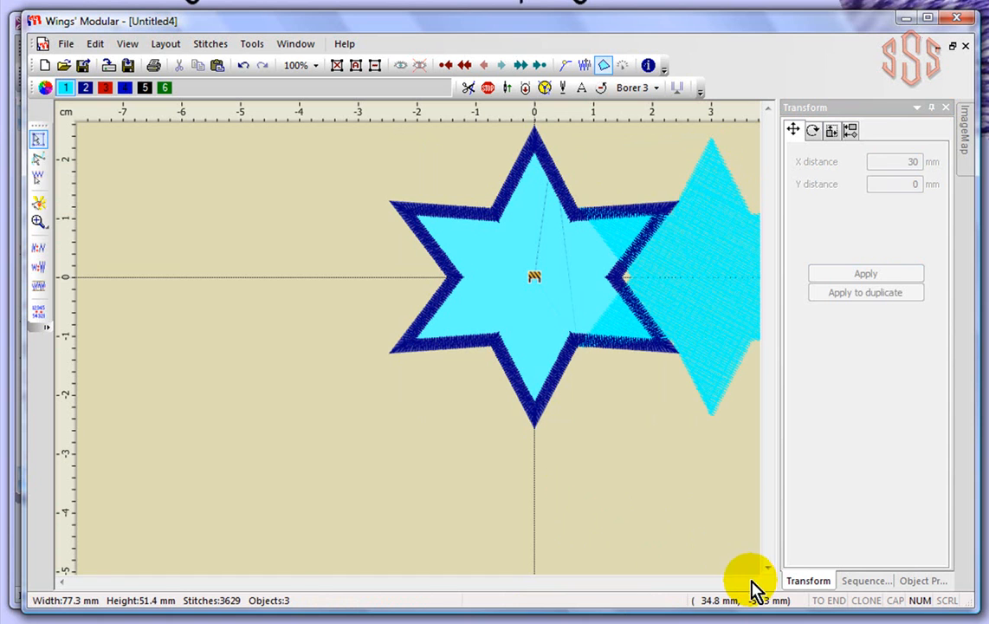
{"action": "left_click", "coordinate": [700, 298]}
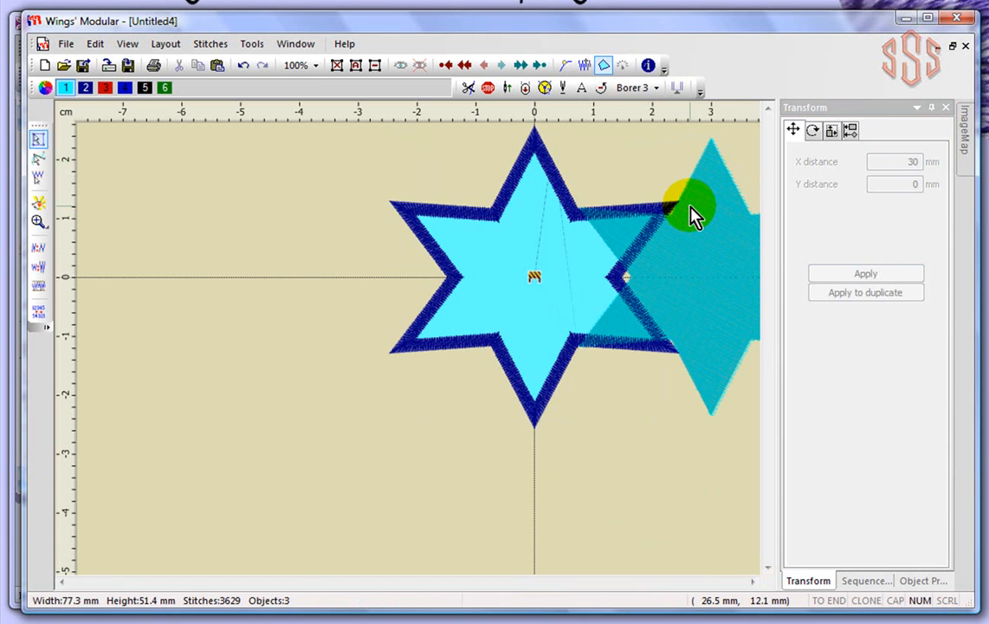
{"action": "left_click", "coordinate": [520, 238]}
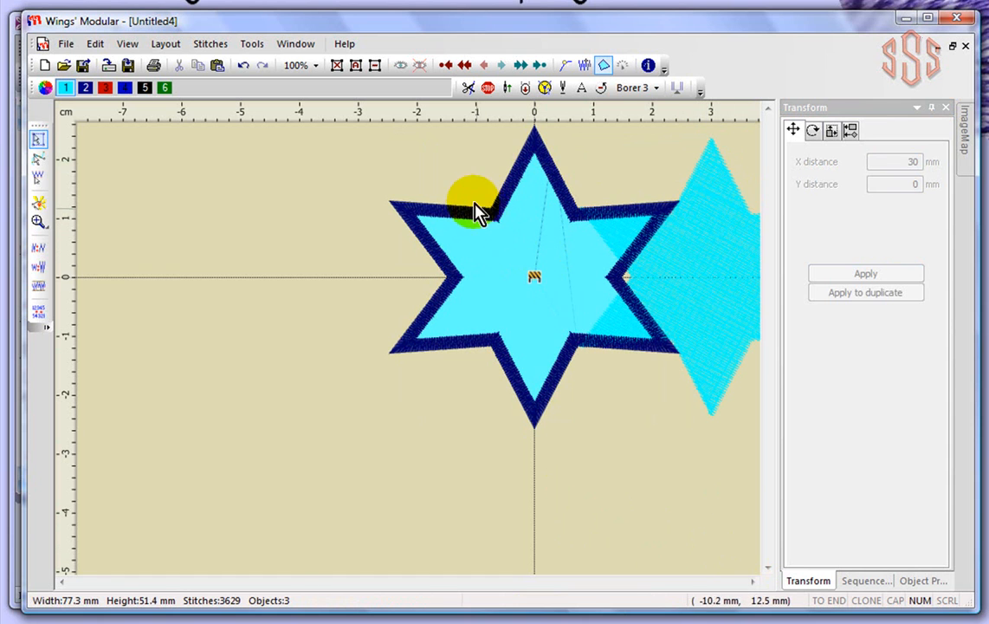
Step: Select the cyan star fill in the sewing sequence and move it by a Y distance of 20 mm with the X distance left empty
{"action": "left_click", "coordinate": [725, 397]}
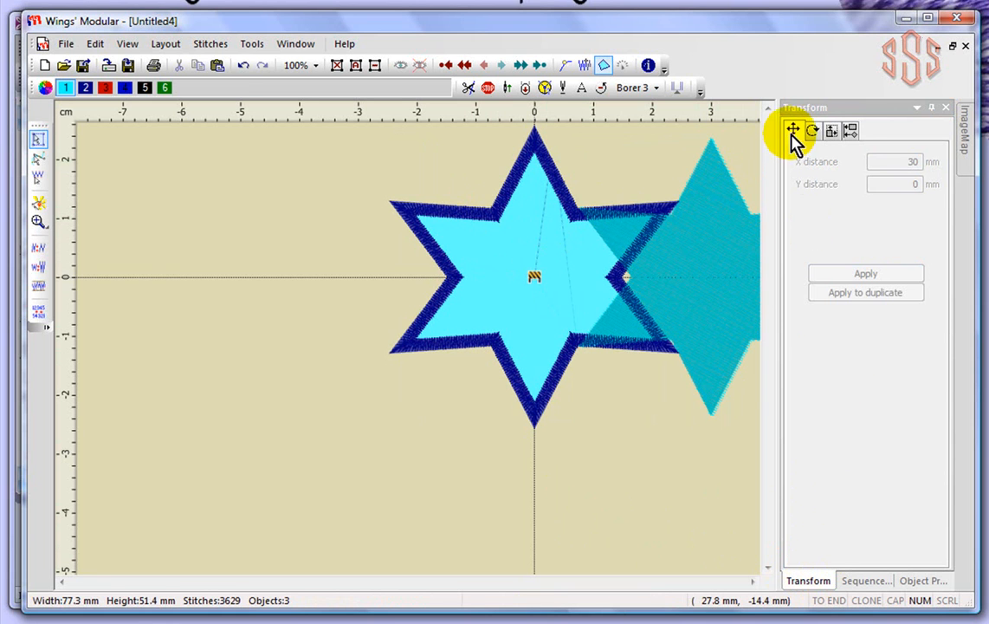
{"action": "left_click", "coordinate": [866, 581]}
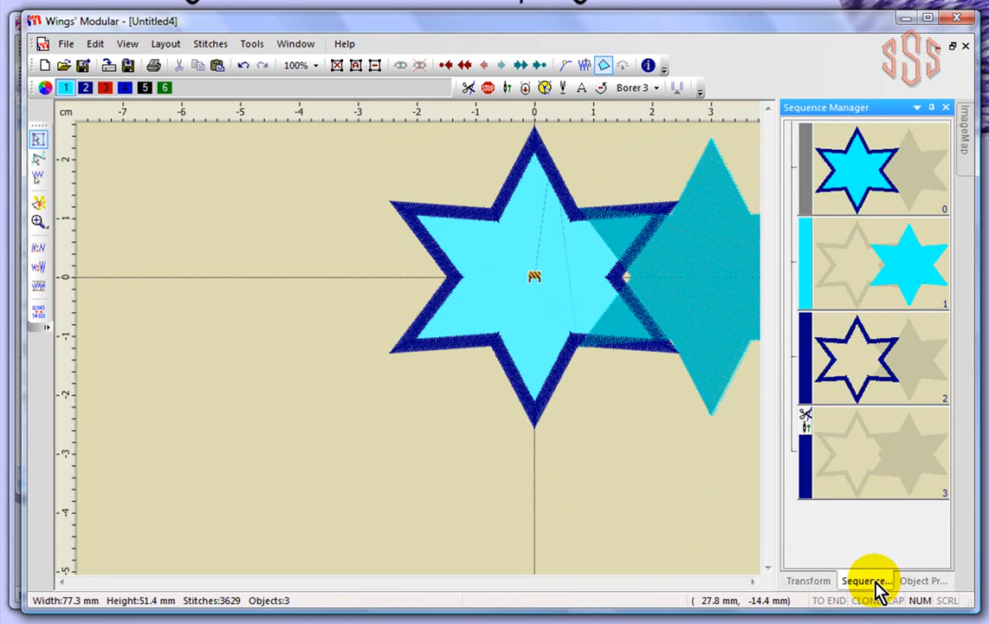
{"action": "left_click", "coordinate": [908, 260]}
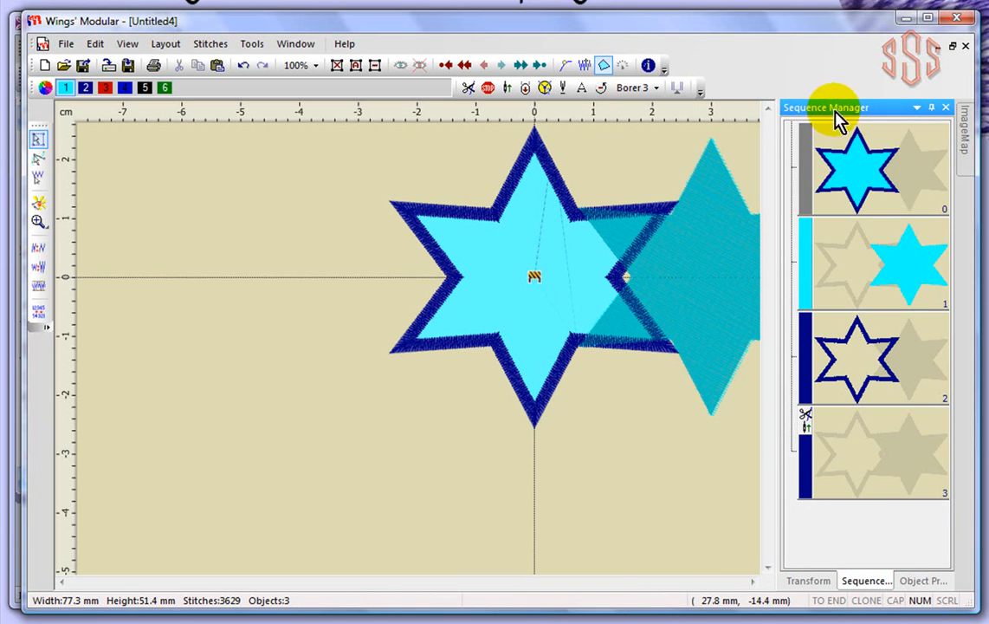
{"action": "left_click", "coordinate": [859, 166]}
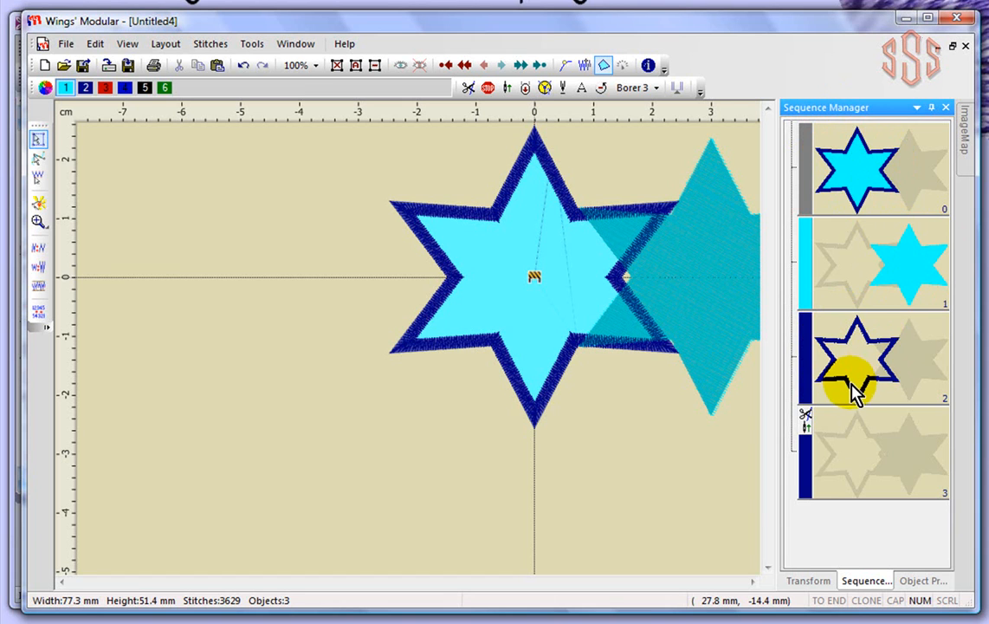
{"action": "left_click", "coordinate": [903, 258]}
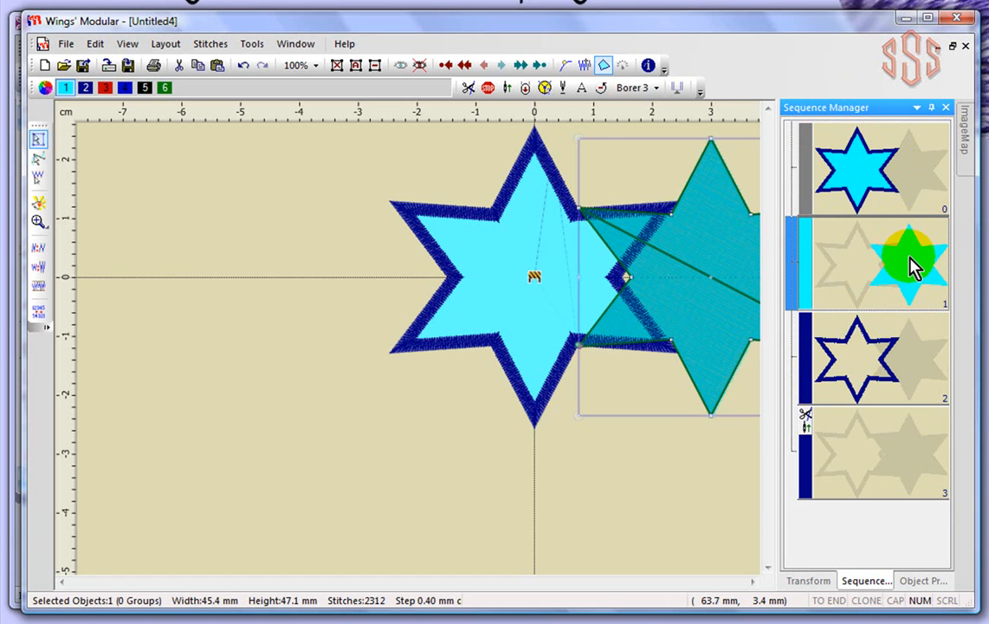
{"action": "left_click", "coordinate": [814, 583]}
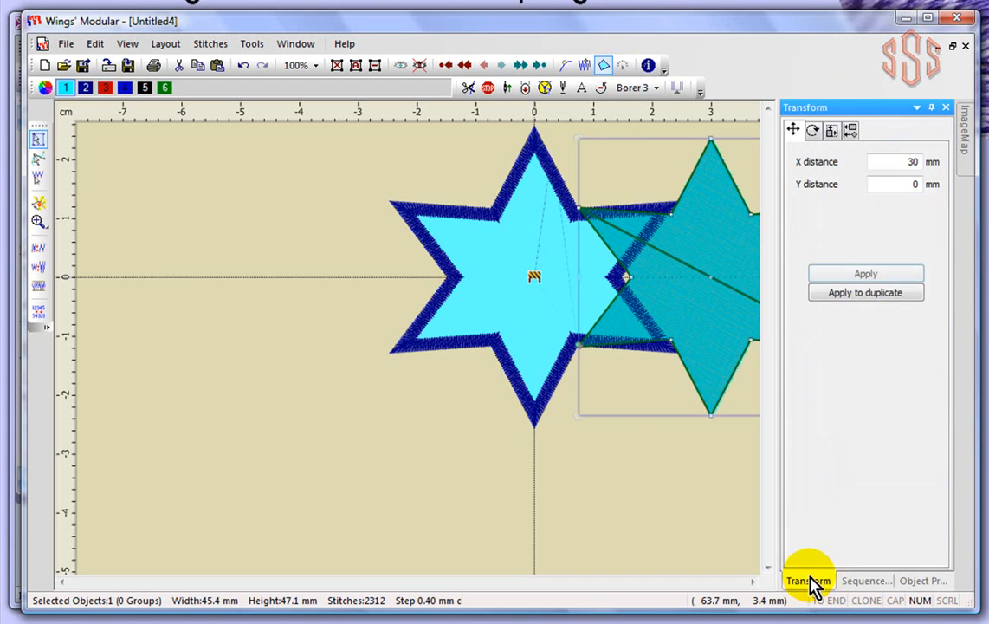
{"action": "left_click_drag", "start_coordinate": [907, 163], "coordinate": [919, 163]}
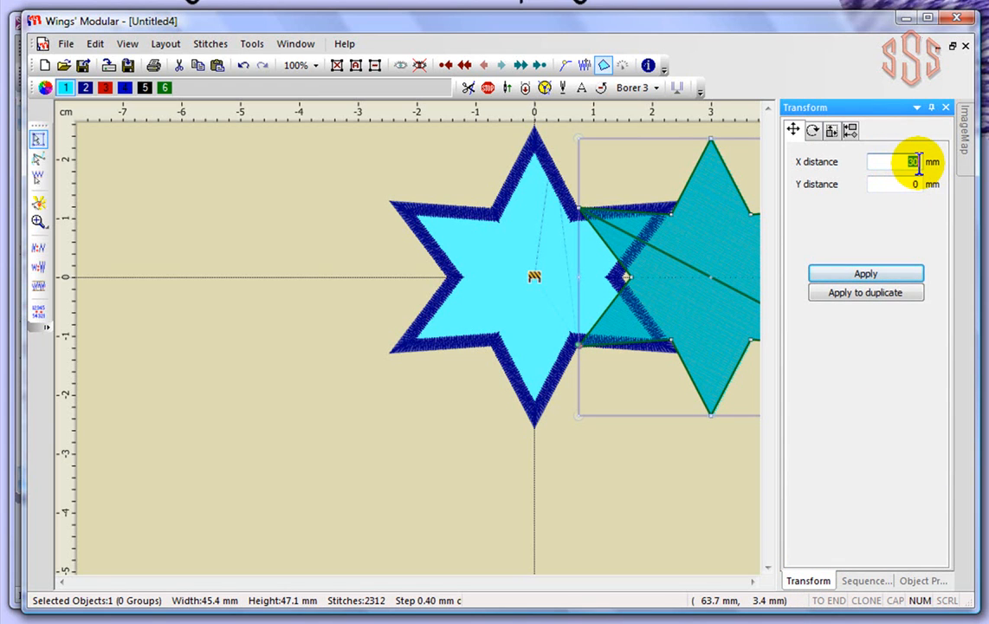
{"action": "key", "text": "BackSpace"}
{"action": "double_click", "coordinate": [917, 184]}
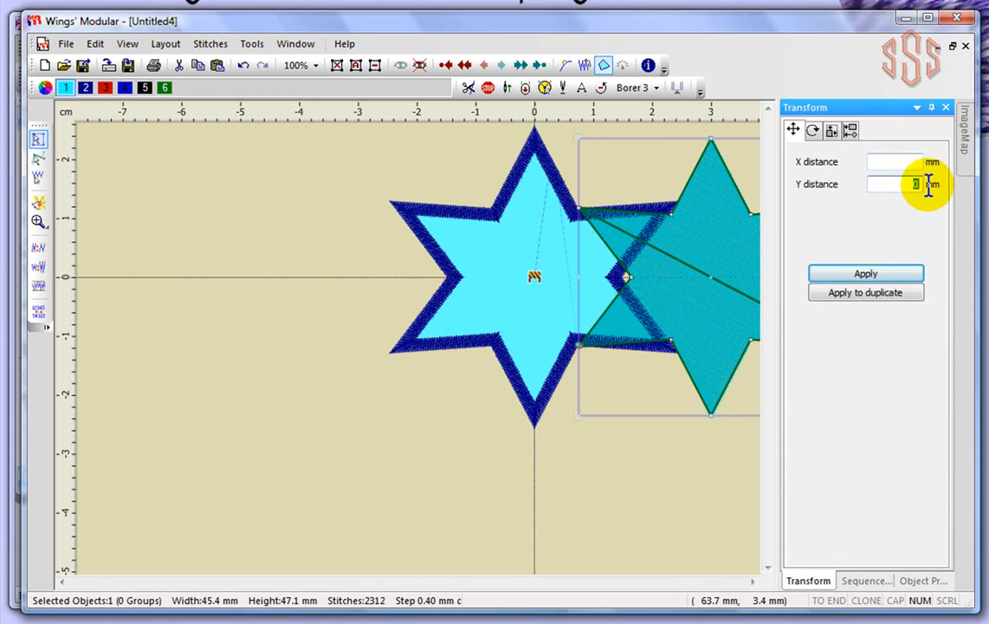
{"action": "type", "text": "20"}
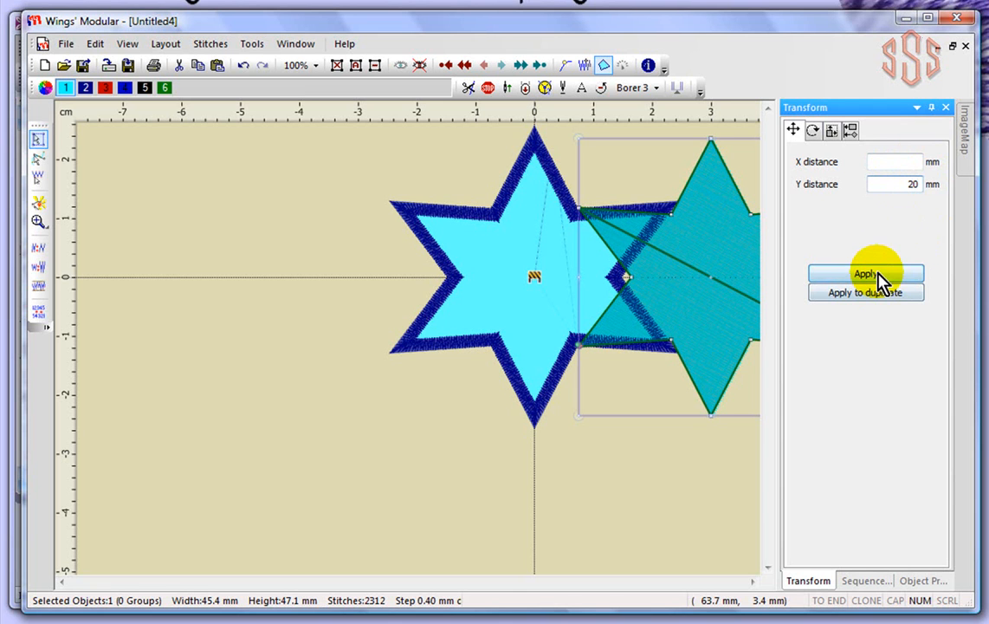
{"action": "left_click", "coordinate": [881, 276]}
{"action": "left_click", "coordinate": [680, 236]}
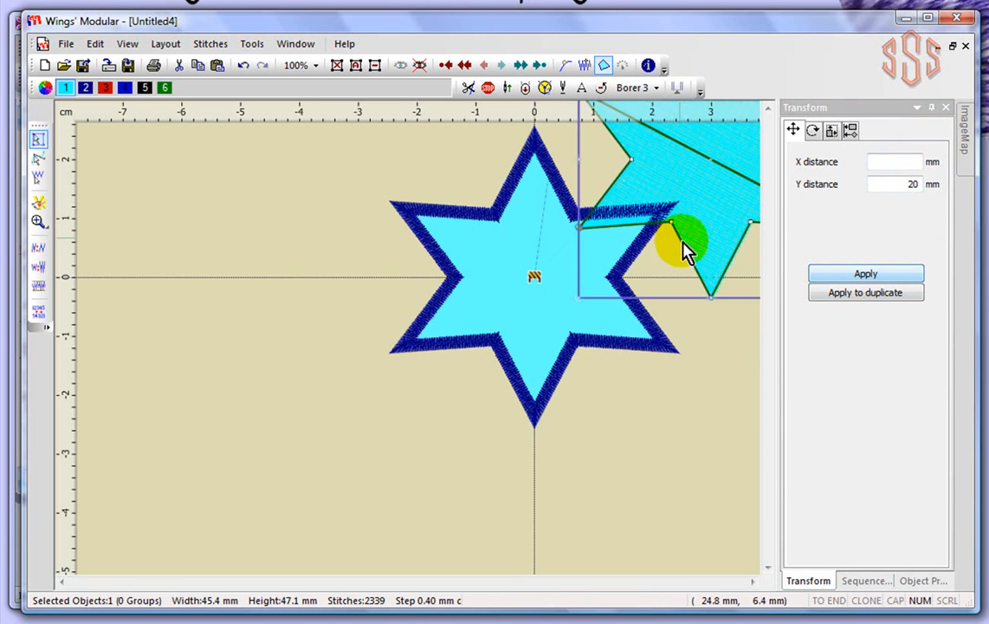
Step: Move the selected star fill by a Y distance of -20 mm with the X distance left empty
{"action": "left_click", "coordinate": [911, 184]}
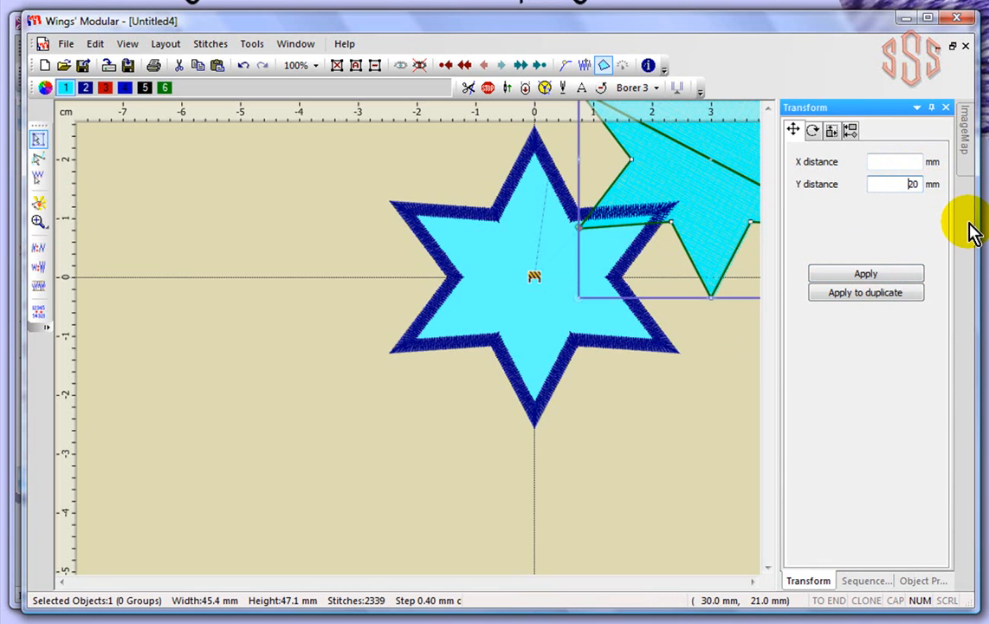
{"action": "type", "text": "-"}
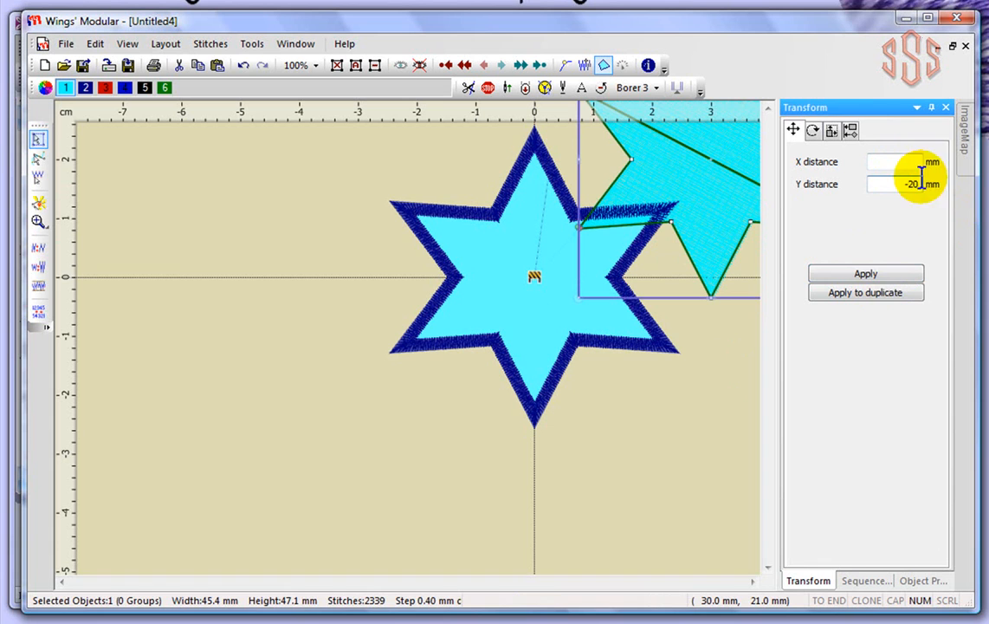
{"action": "left_click", "coordinate": [883, 275]}
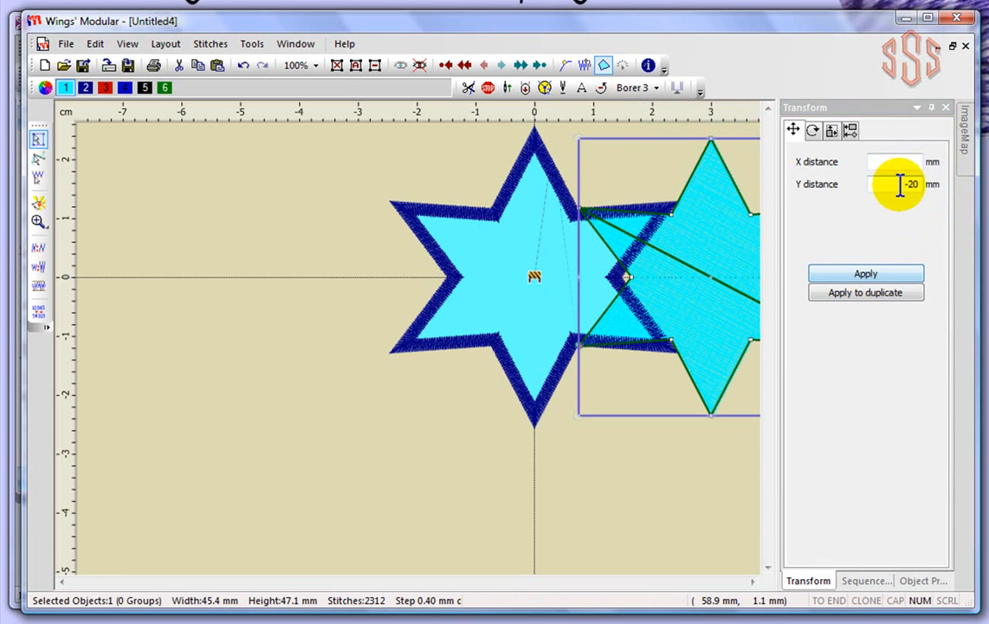
Step: Move the cyan star fill by an X distance of -30 mm and a Y distance of 0 mm
{"action": "left_click_drag", "start_coordinate": [892, 186], "coordinate": [934, 183]}
{"action": "type", "text": "0"}
{"action": "left_click", "coordinate": [921, 161]}
{"action": "type", "text": "-30"}
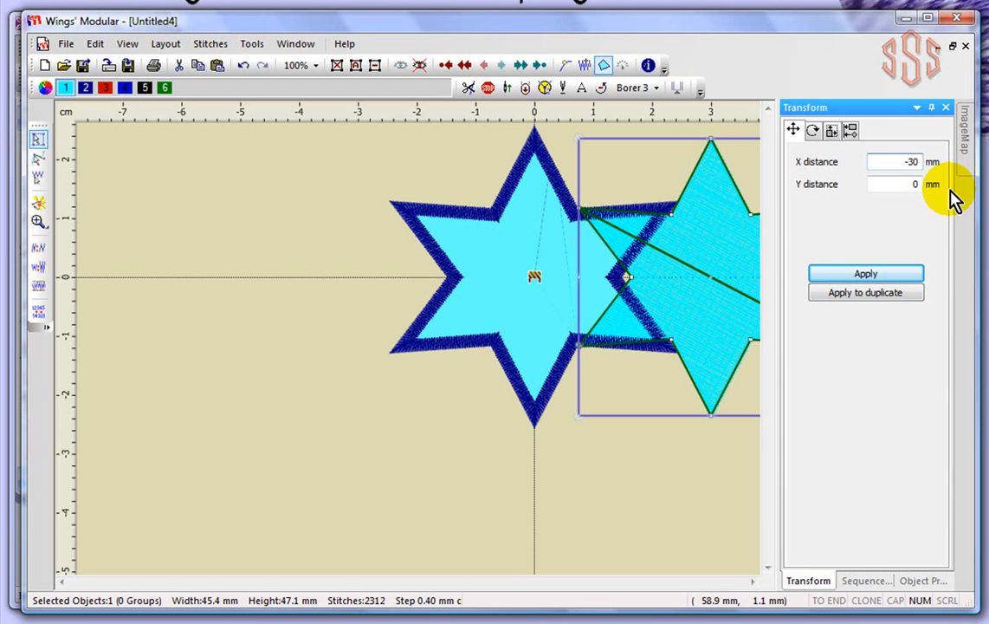
{"action": "left_click", "coordinate": [866, 273]}
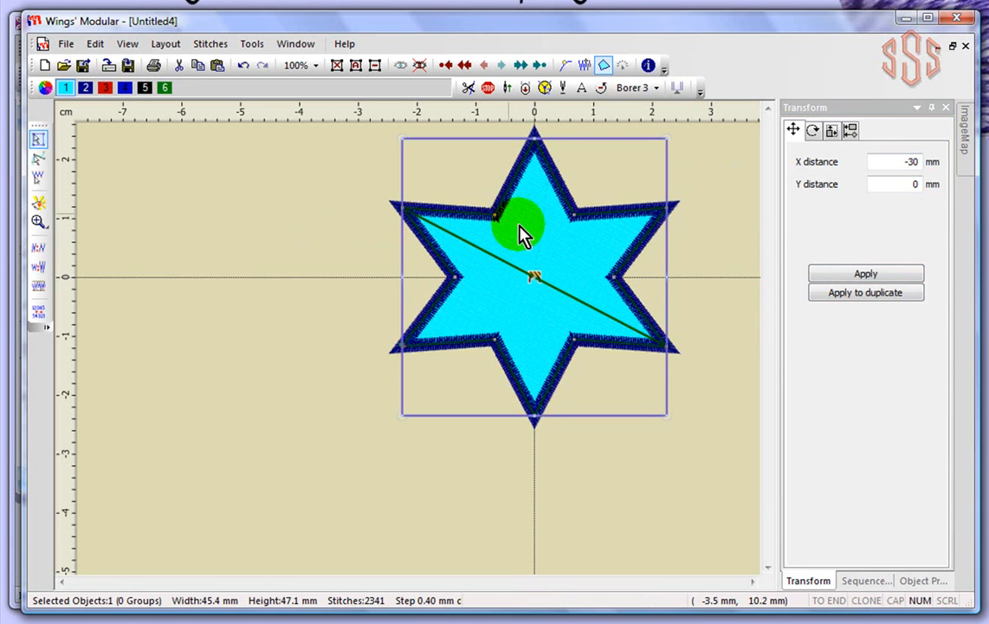
Step: Move the cyan star fill freehand about 36 mm left and 8 mm down, undo that move and deselect the fill
{"action": "left_click_drag", "start_coordinate": [517, 223], "coordinate": [315, 263]}
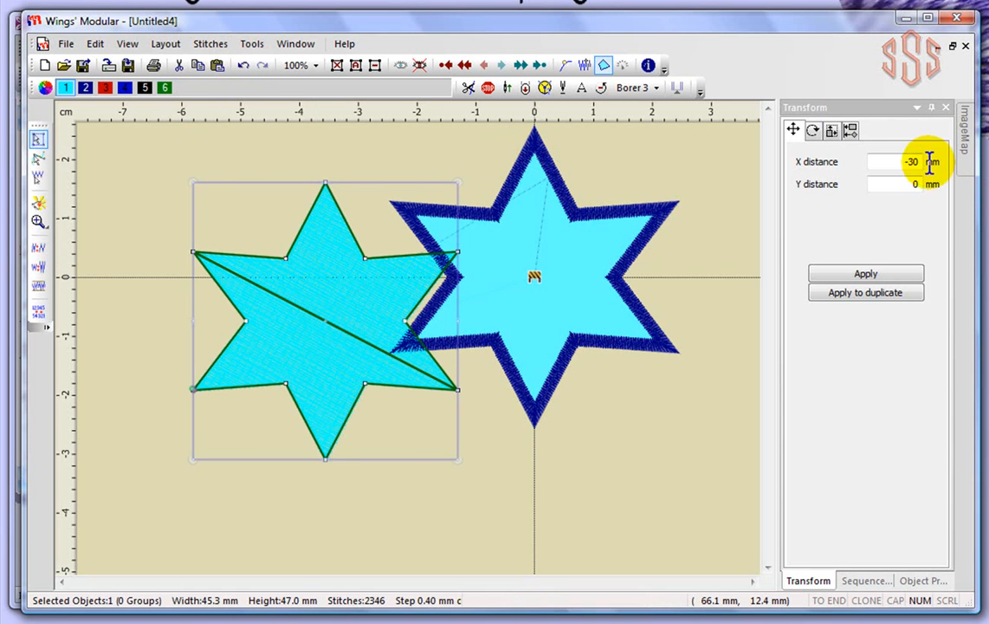
{"action": "left_click", "coordinate": [243, 67]}
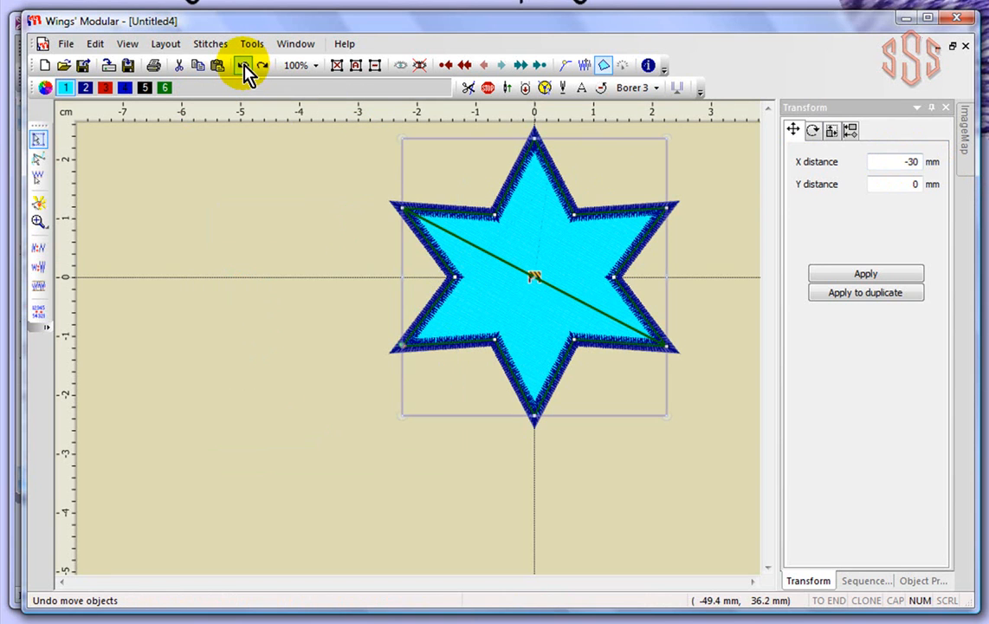
{"action": "left_click", "coordinate": [313, 227]}
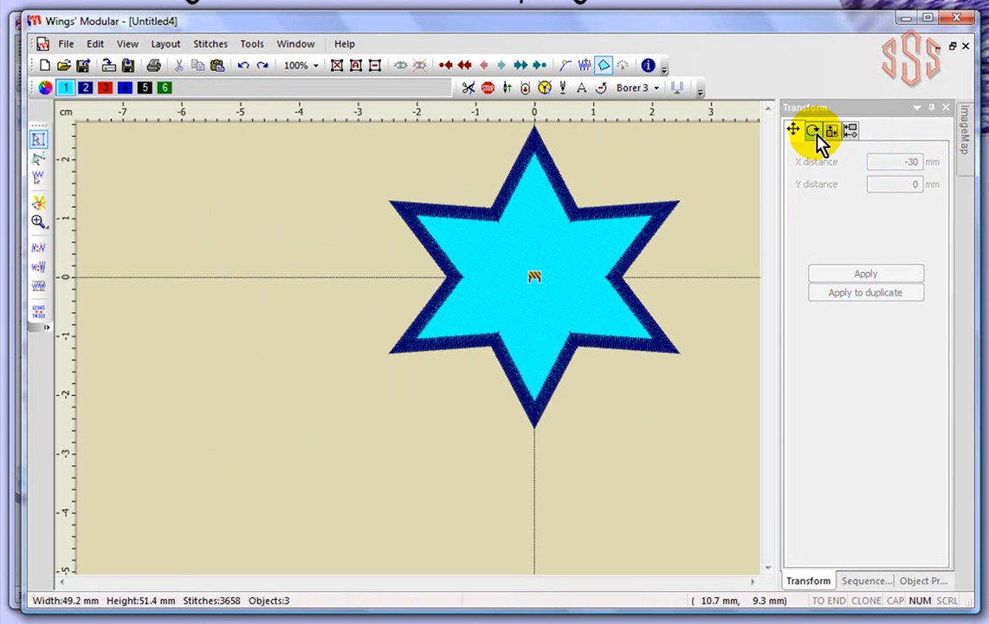
Step: Select the cyan star fill and rotate it counterclockwise by an angle of 45 degrees
{"action": "left_click", "coordinate": [533, 220]}
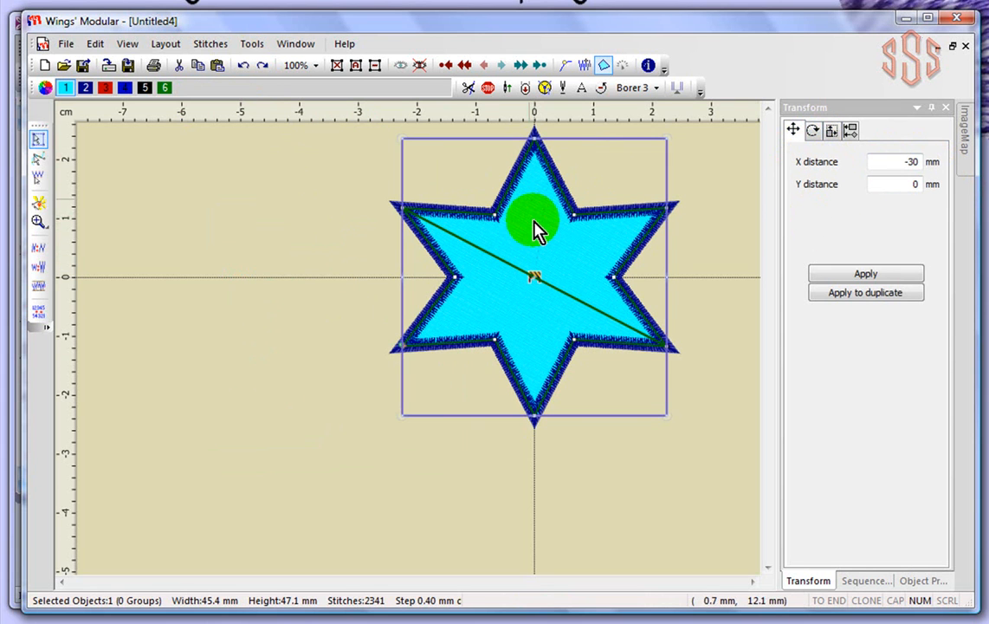
{"action": "left_click", "coordinate": [814, 132]}
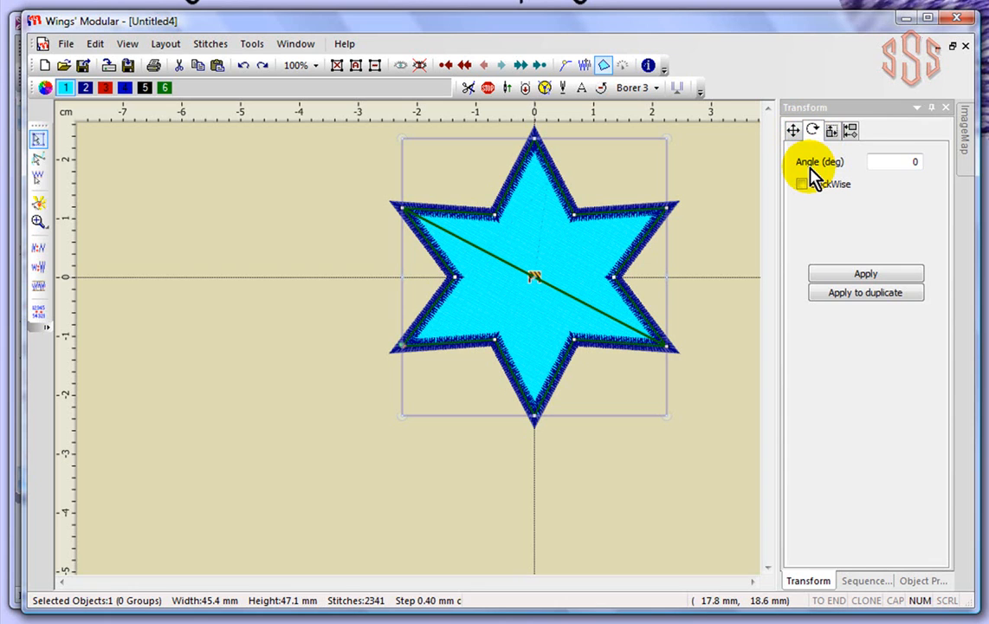
{"action": "left_click_drag", "start_coordinate": [894, 160], "coordinate": [925, 162]}
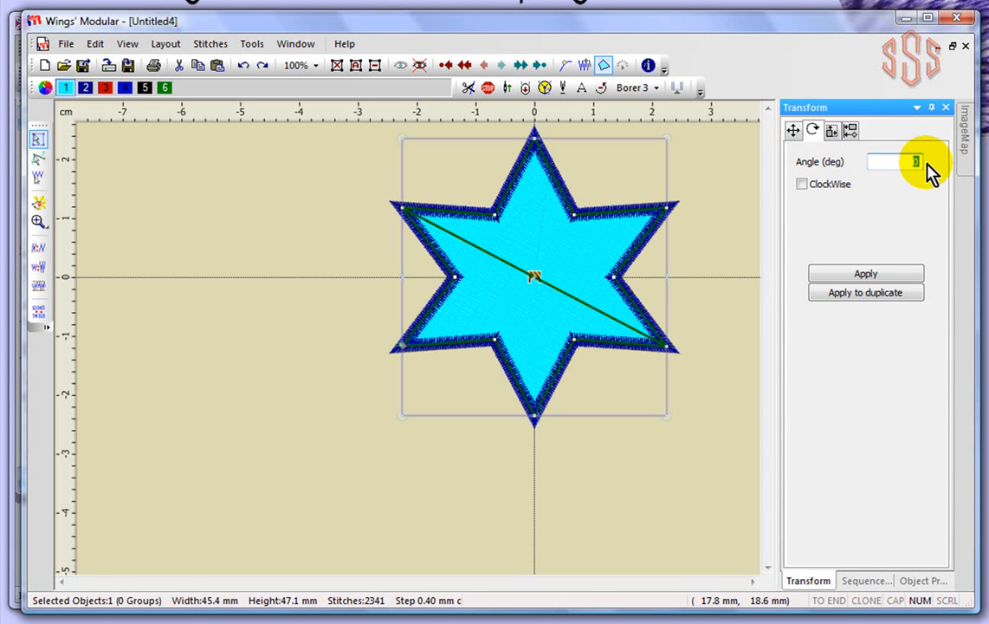
{"action": "type", "text": "45"}
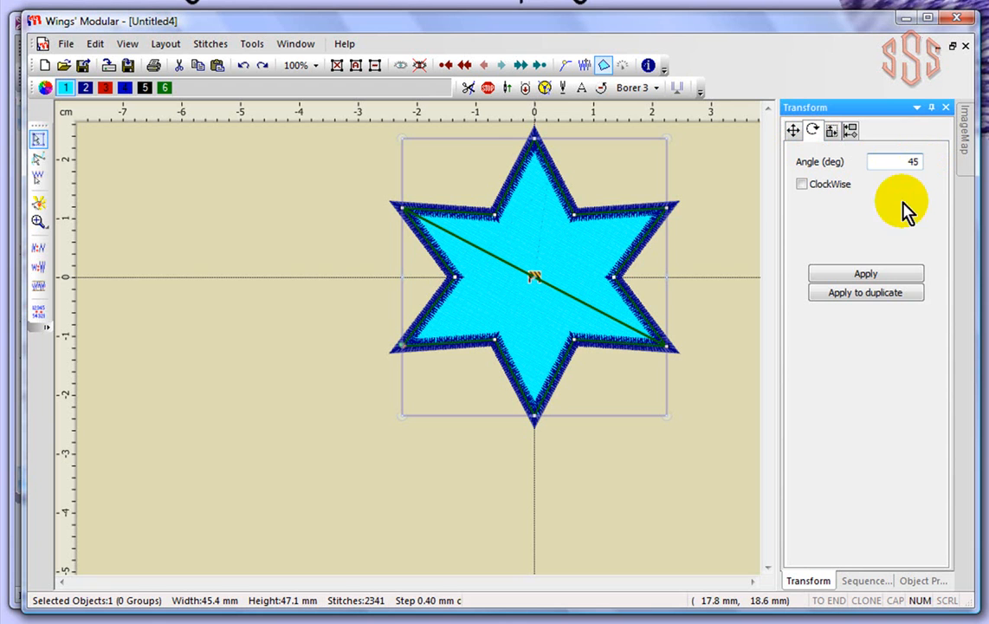
{"action": "left_click", "coordinate": [866, 273]}
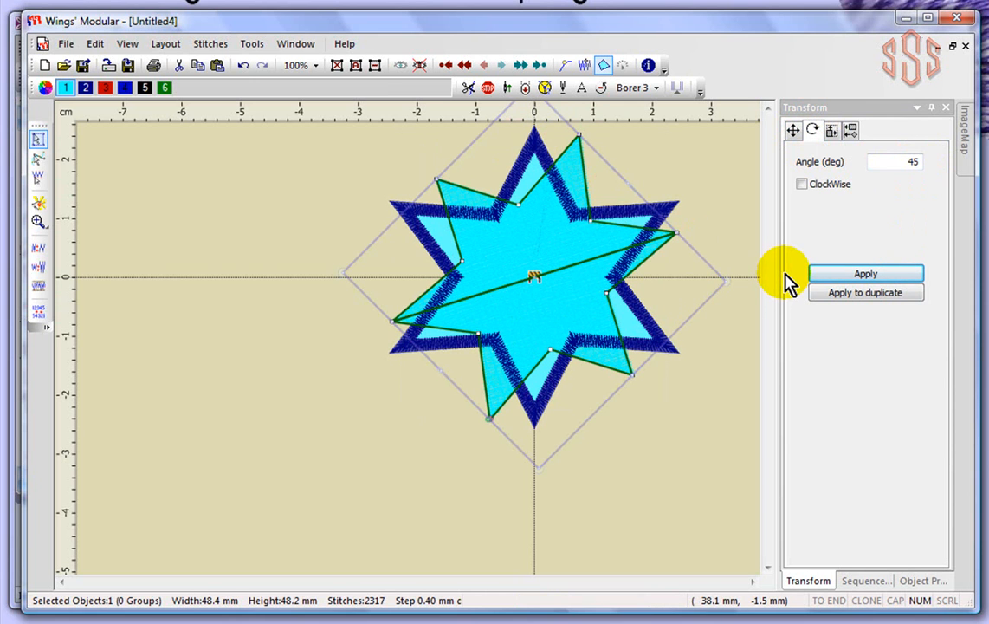
Step: Rotate the star fill clockwise by 45 degrees twice, and turn it back 45 degrees counterclockwise
{"action": "left_click", "coordinate": [802, 185]}
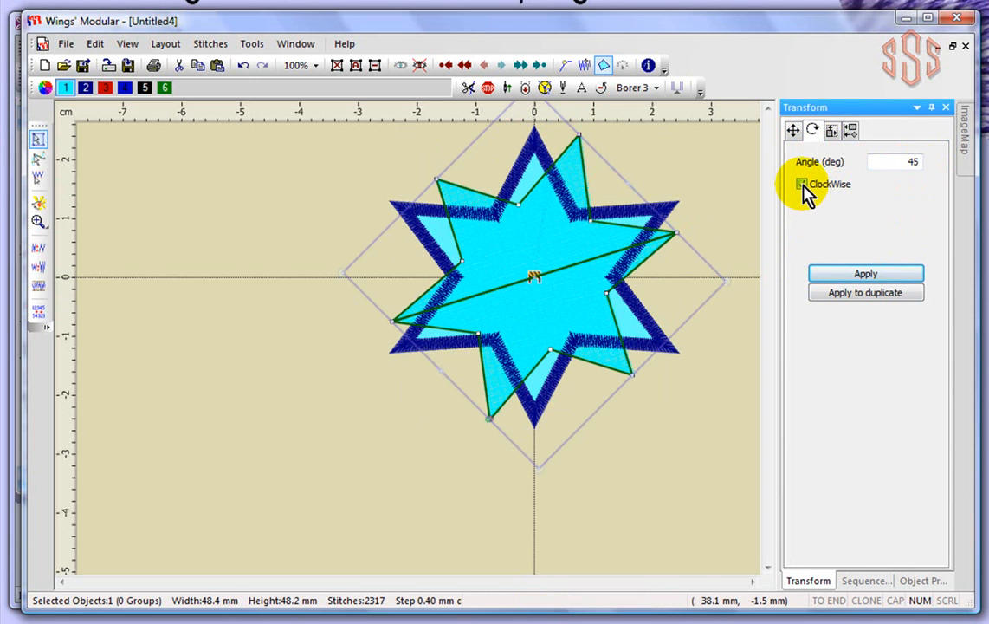
{"action": "left_click", "coordinate": [875, 275]}
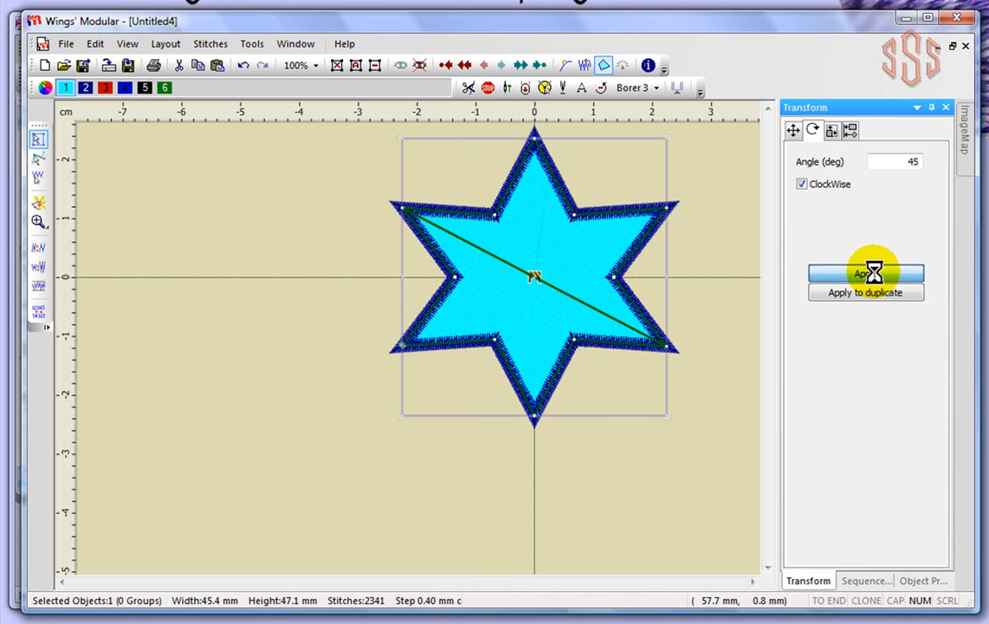
{"action": "left_click", "coordinate": [874, 275]}
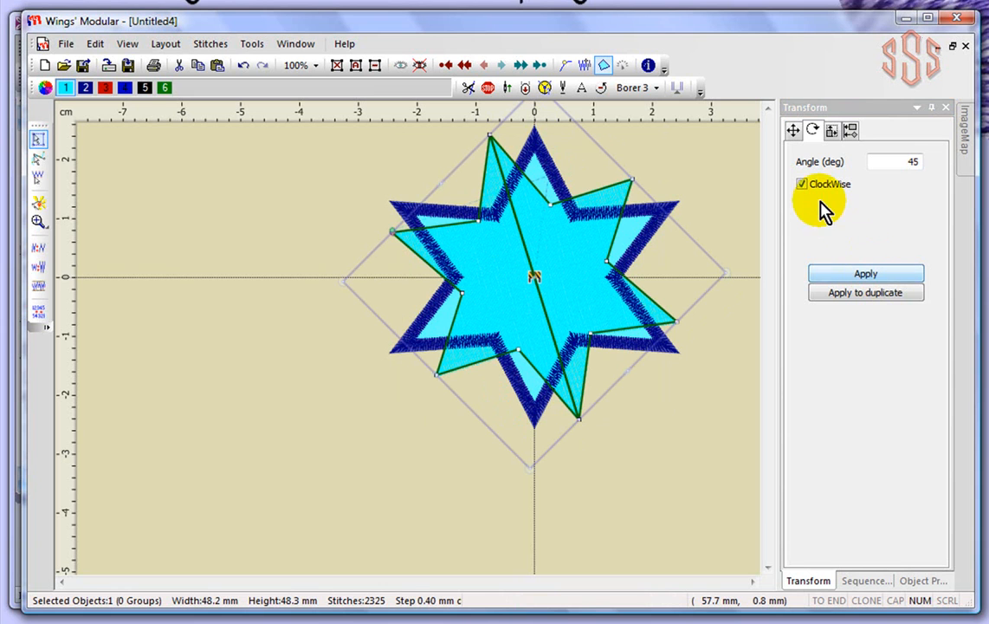
{"action": "left_click", "coordinate": [856, 278]}
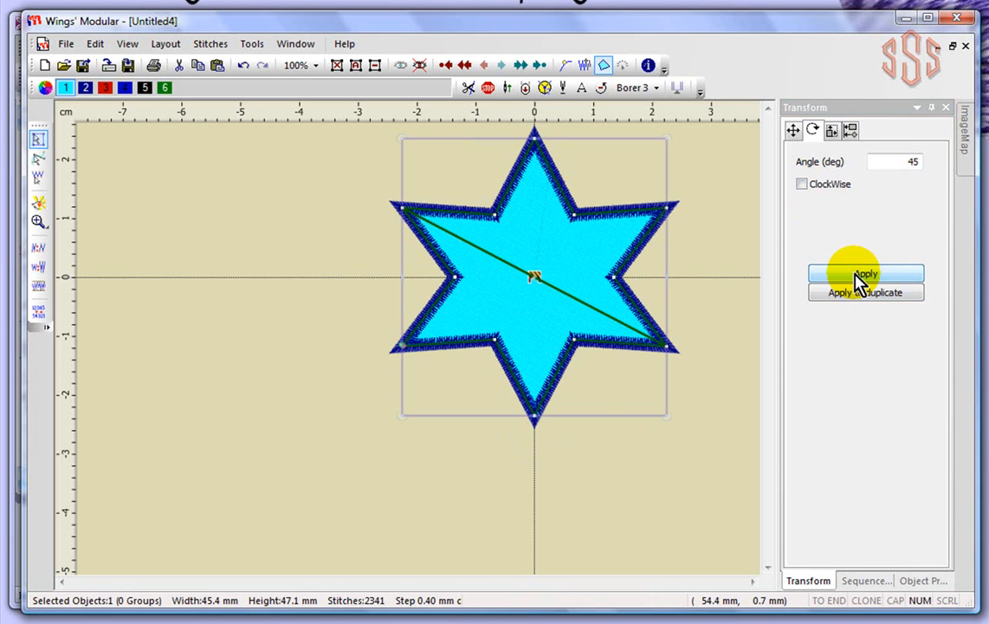
Step: Scale the cyan star fill proportionally to a width of 80 mm
{"action": "left_click", "coordinate": [833, 131]}
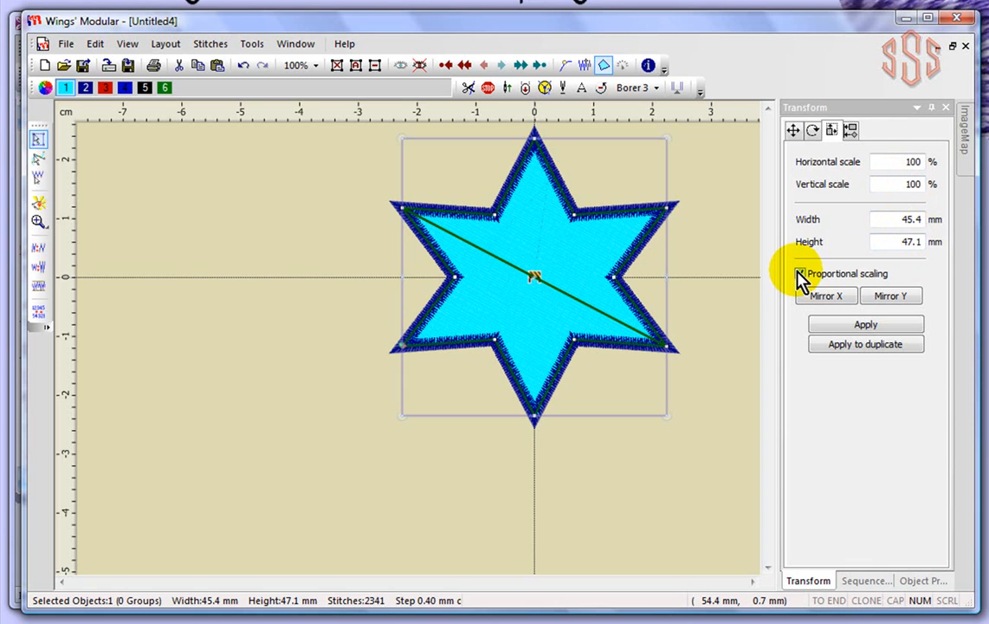
{"action": "double_click", "coordinate": [911, 219]}
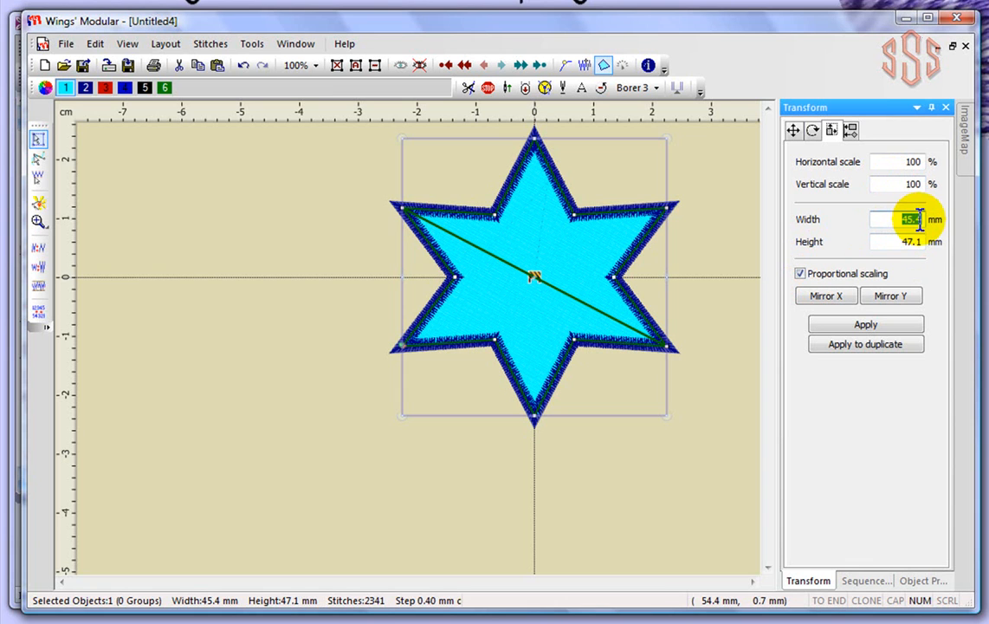
{"action": "type", "text": "80"}
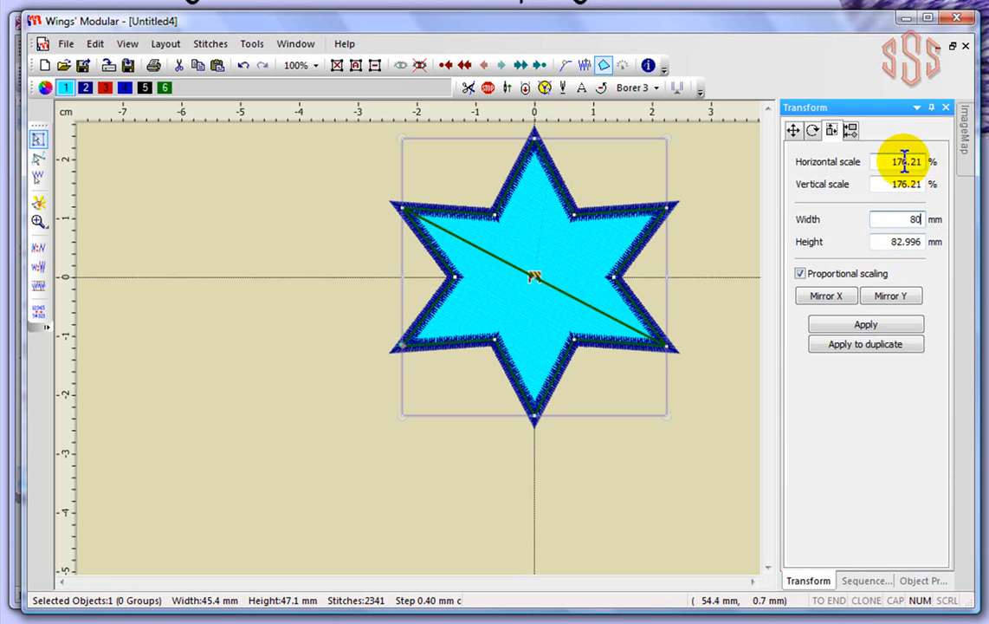
{"action": "left_click", "coordinate": [872, 328]}
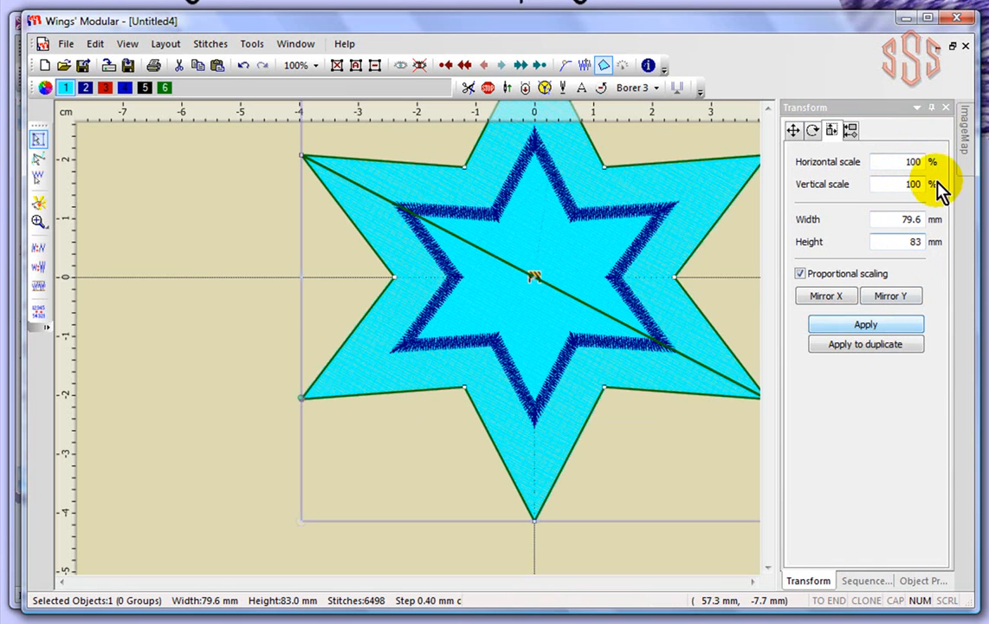
Step: Scale the star fill to a width of 60 mm with proportional scaling off, and undo both scale changes
{"action": "left_click", "coordinate": [801, 274]}
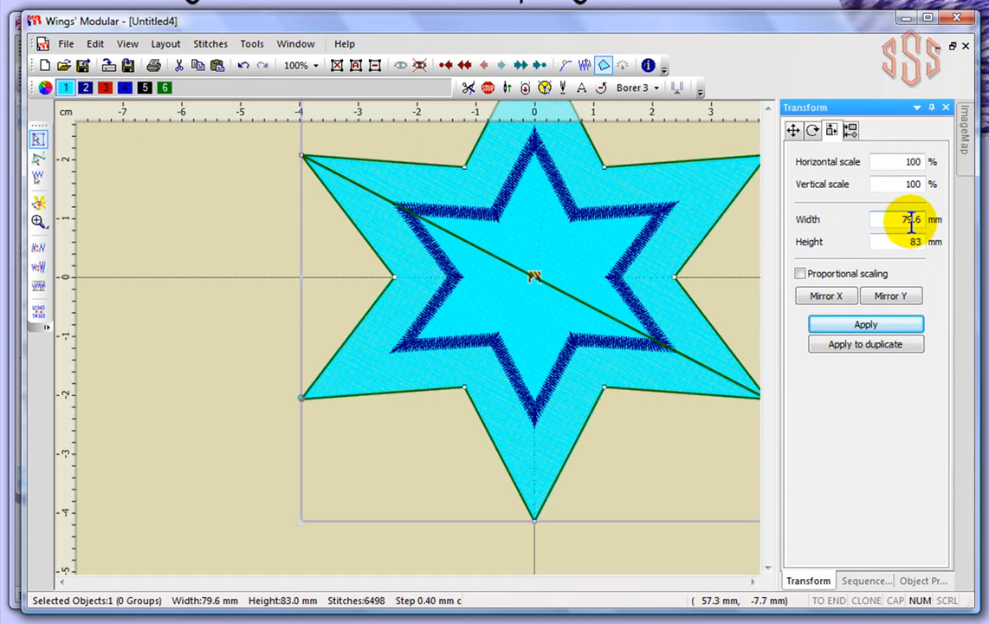
{"action": "double_click", "coordinate": [911, 222]}
{"action": "type", "text": "60"}
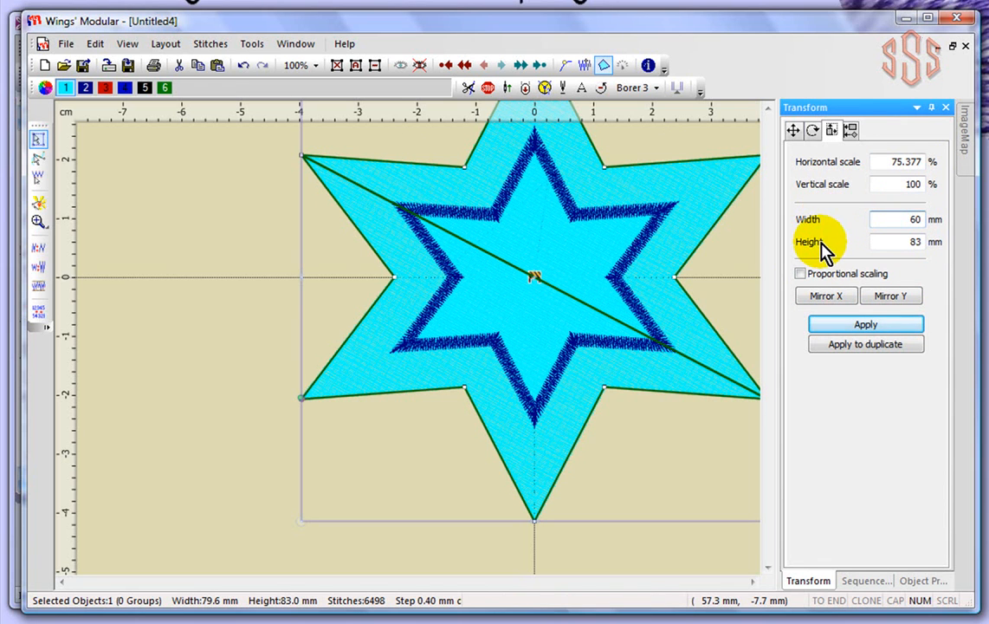
{"action": "left_click", "coordinate": [865, 327]}
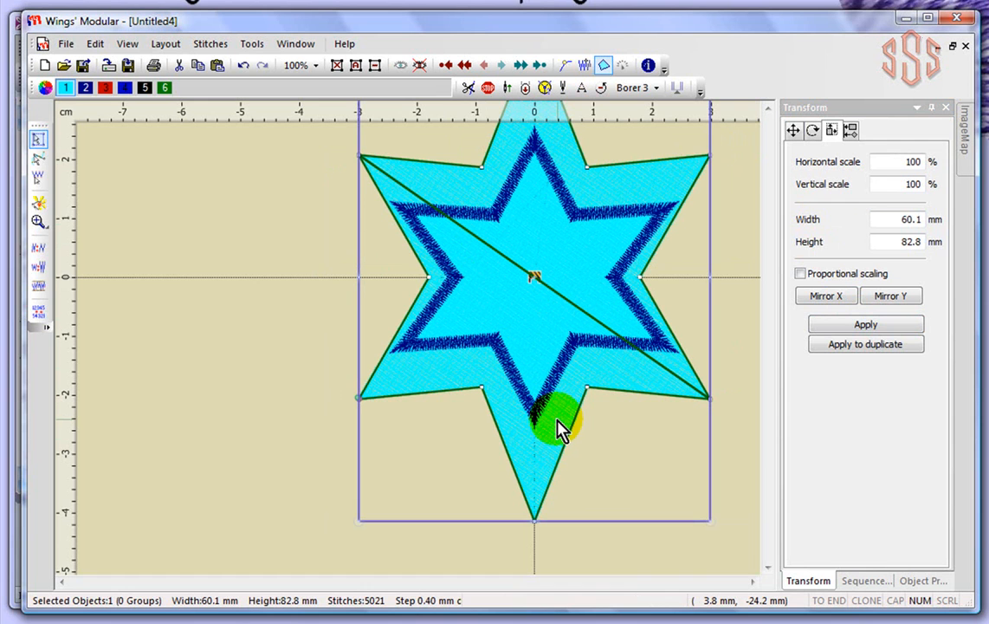
{"action": "left_click", "coordinate": [243, 70]}
{"action": "left_click", "coordinate": [244, 70]}
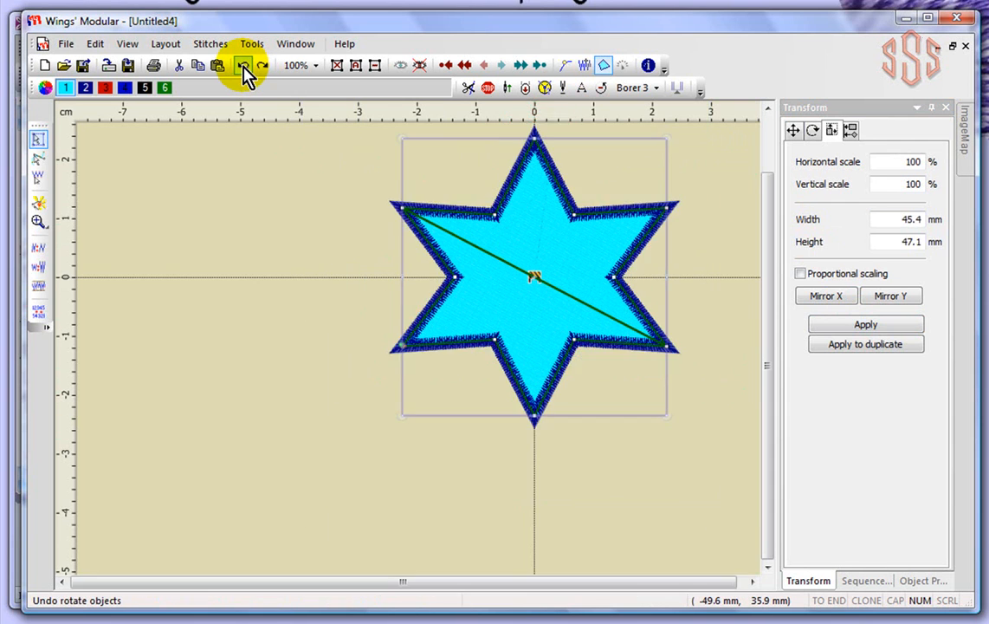
Step: Select only the cyan star fill and turn on proportional scaling for it
{"action": "left_click", "coordinate": [333, 229]}
{"action": "left_click", "coordinate": [526, 251]}
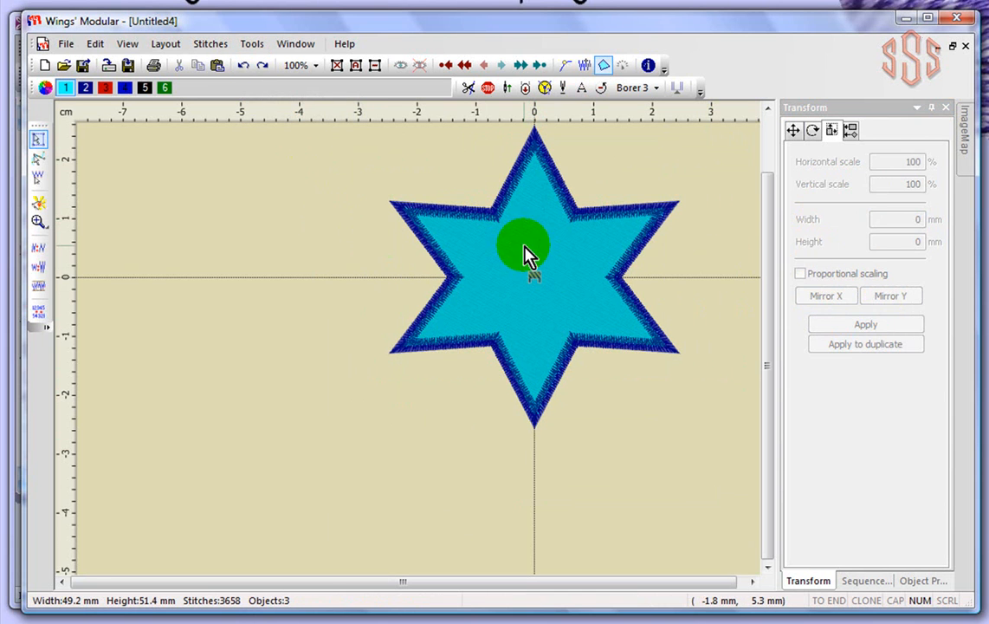
{"action": "left_click", "coordinate": [801, 275]}
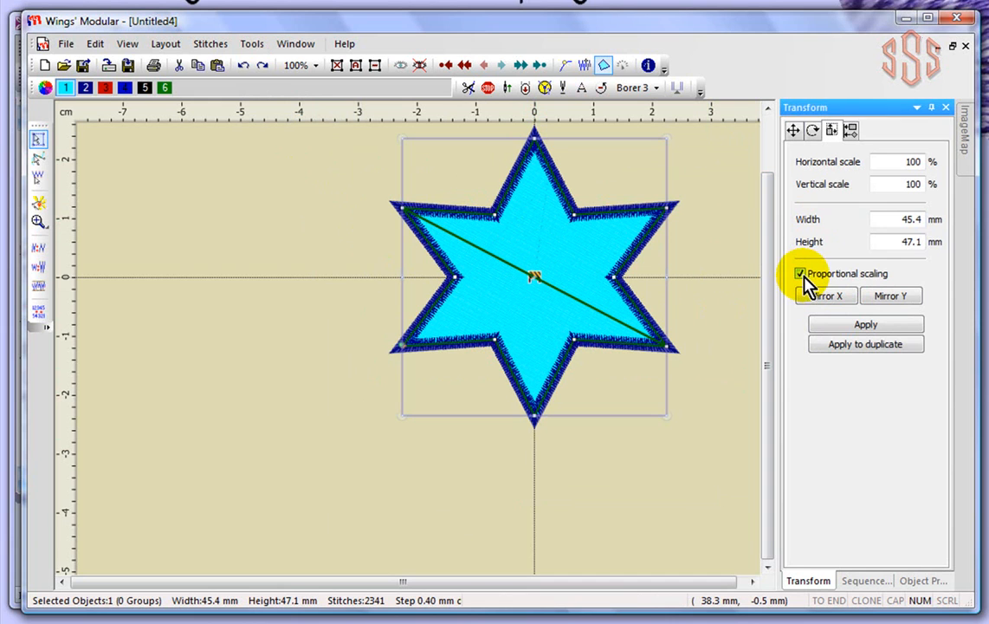
Step: Scale the cyan star fill to 120% horizontally with proportional scaling on, and undo the scaling
{"action": "double_click", "coordinate": [912, 161]}
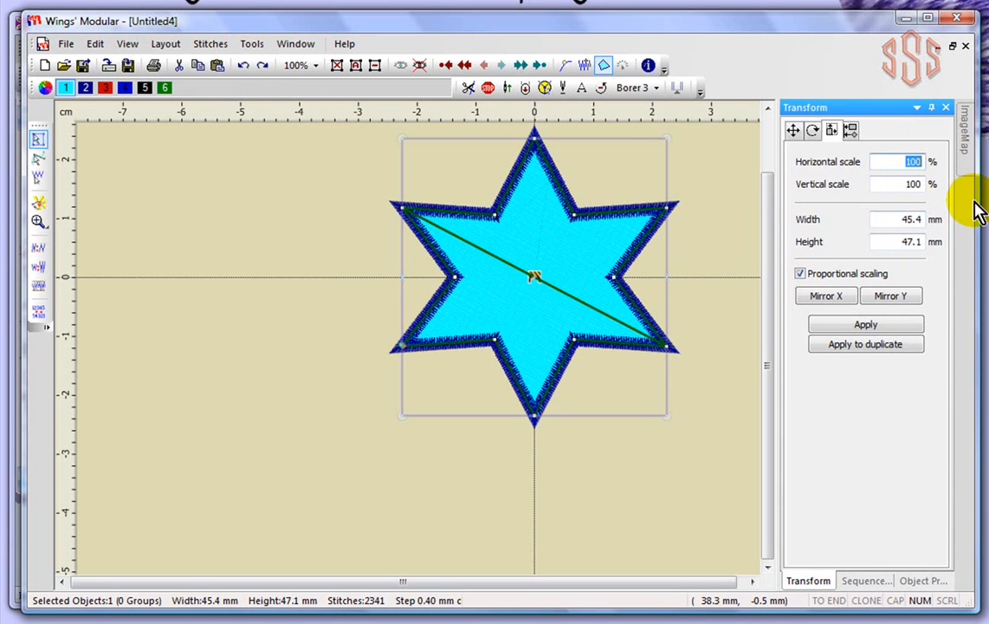
{"action": "type", "text": "120"}
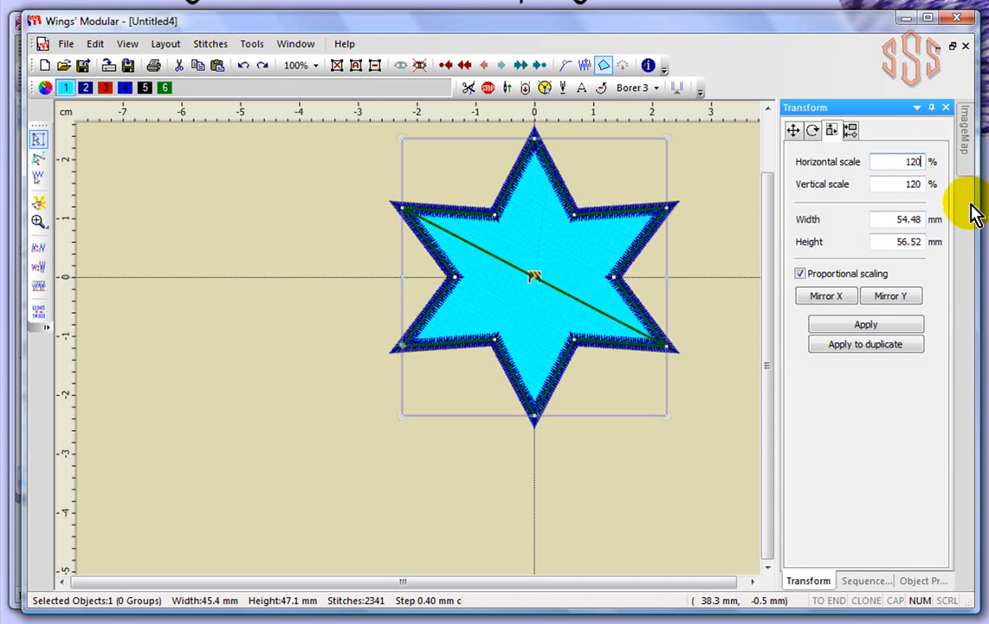
{"action": "left_click", "coordinate": [856, 325]}
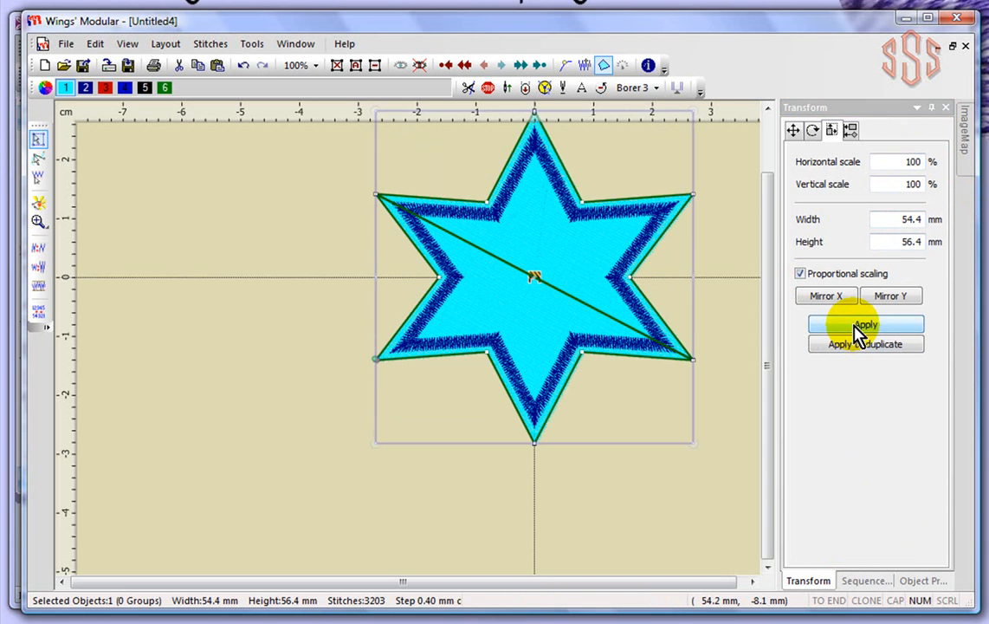
{"action": "left_click", "coordinate": [576, 204]}
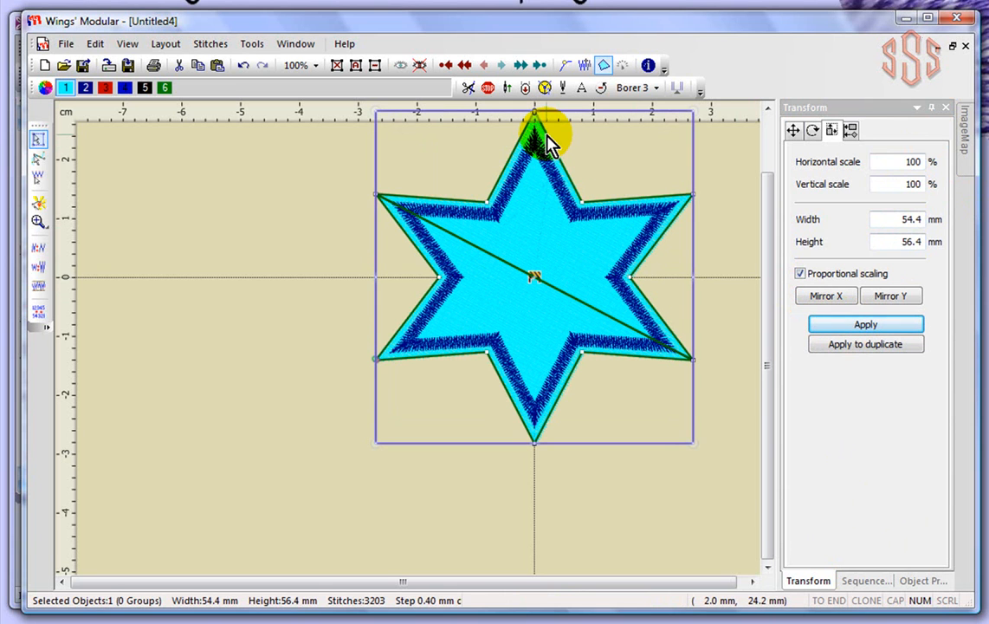
{"action": "left_click", "coordinate": [243, 67]}
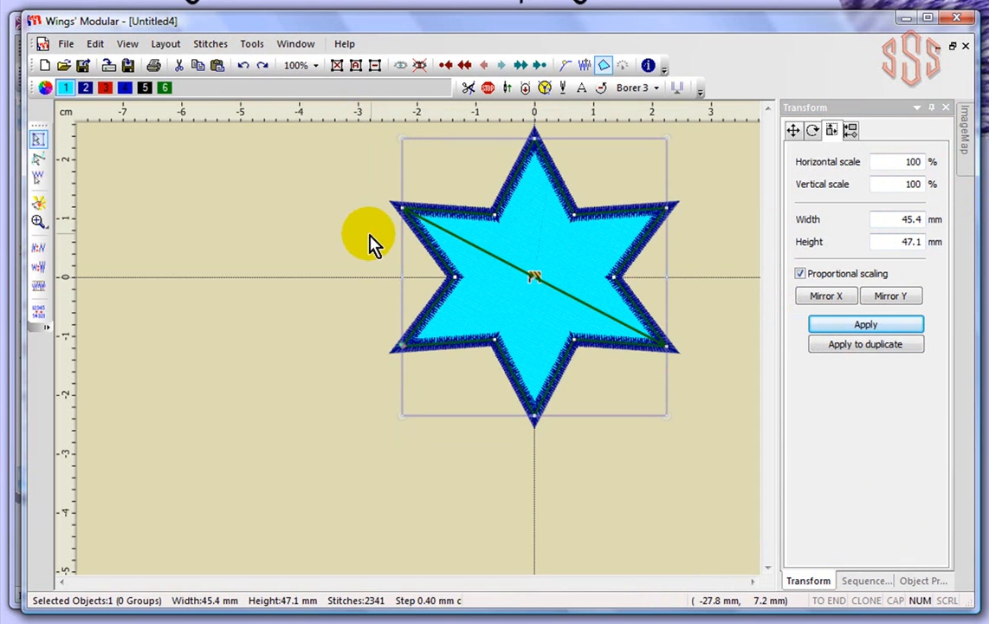
Step: Select all three objects of the star design and scale them together proportionally to 120%
{"action": "scroll", "coordinate": [316, 205], "scroll_direction": "down", "scroll_amount": 4}
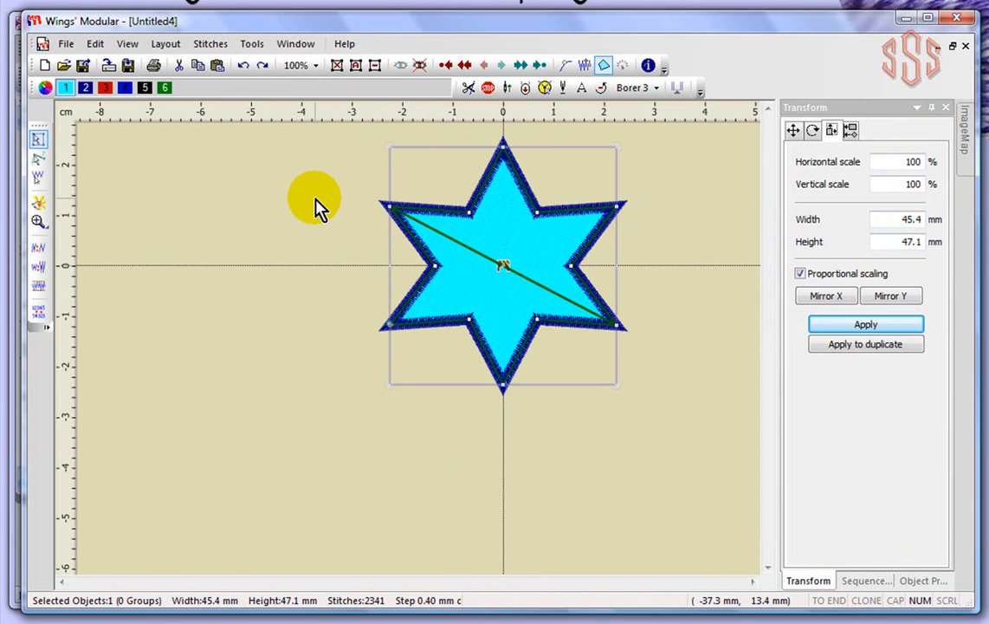
{"action": "left_click", "coordinate": [622, 194]}
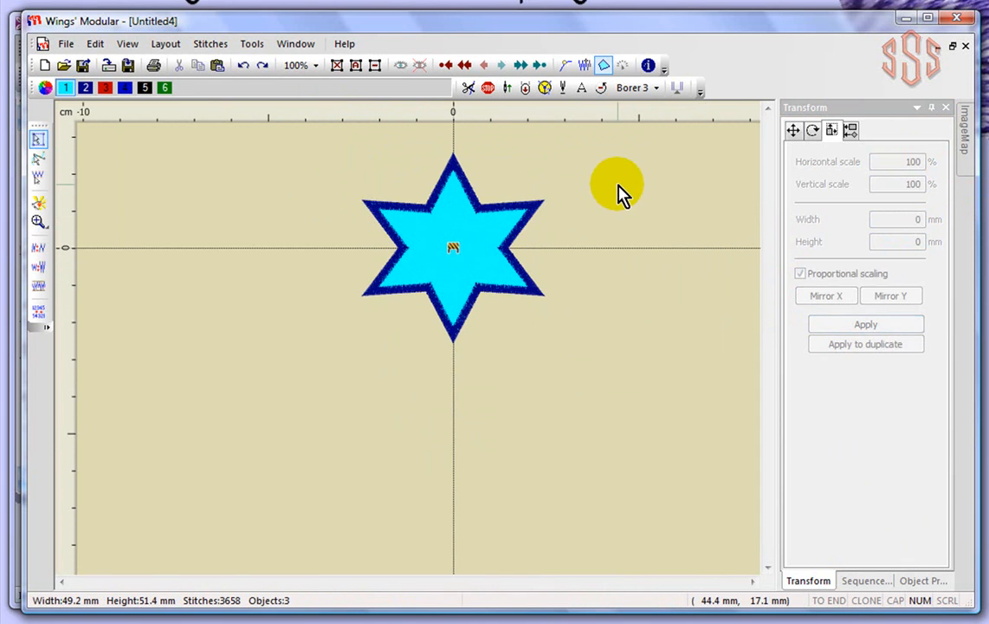
{"action": "left_click_drag", "start_coordinate": [310, 137], "coordinate": [587, 381]}
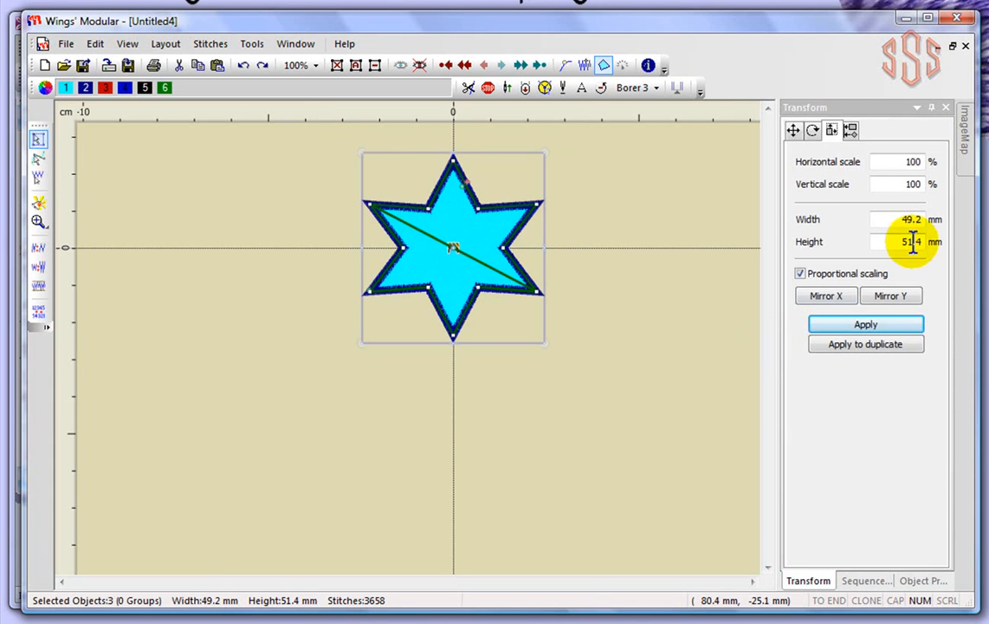
{"action": "left_click", "coordinate": [914, 162]}
{"action": "double_click", "coordinate": [913, 162]}
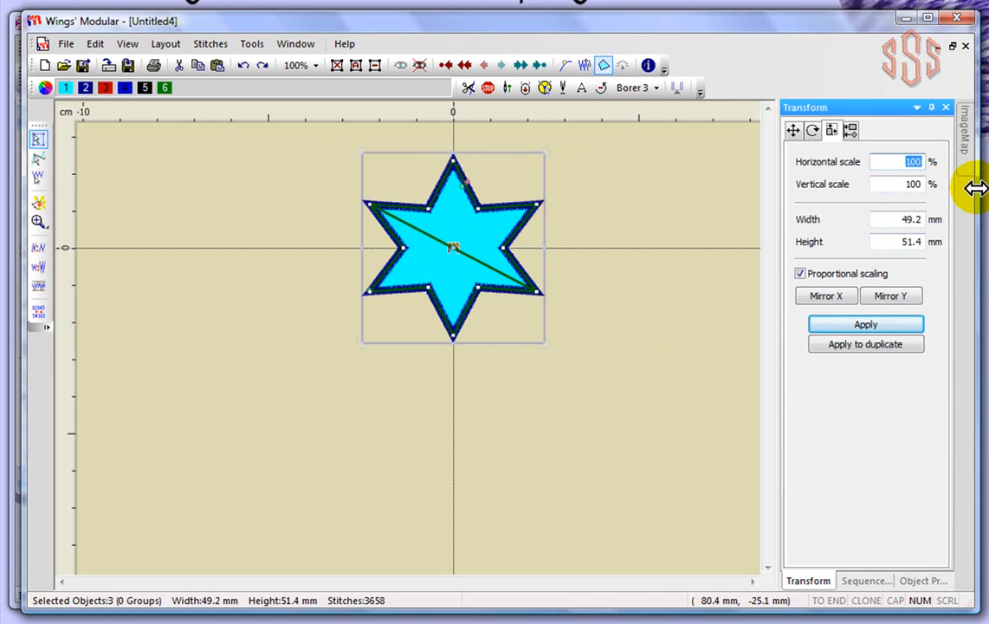
{"action": "type", "text": "120"}
{"action": "left_click", "coordinate": [892, 336]}
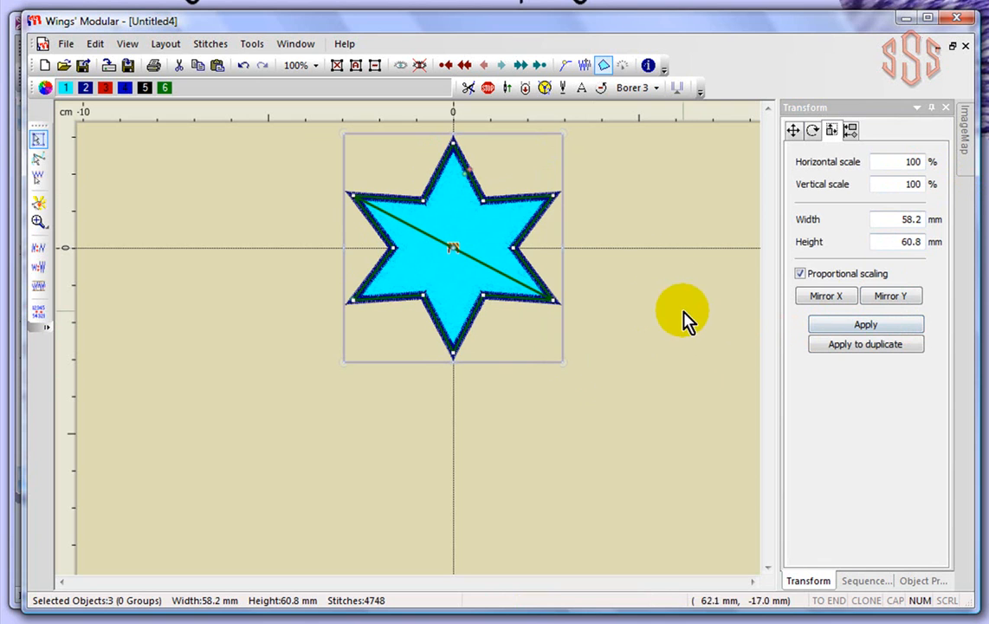
{"action": "left_click", "coordinate": [489, 233]}
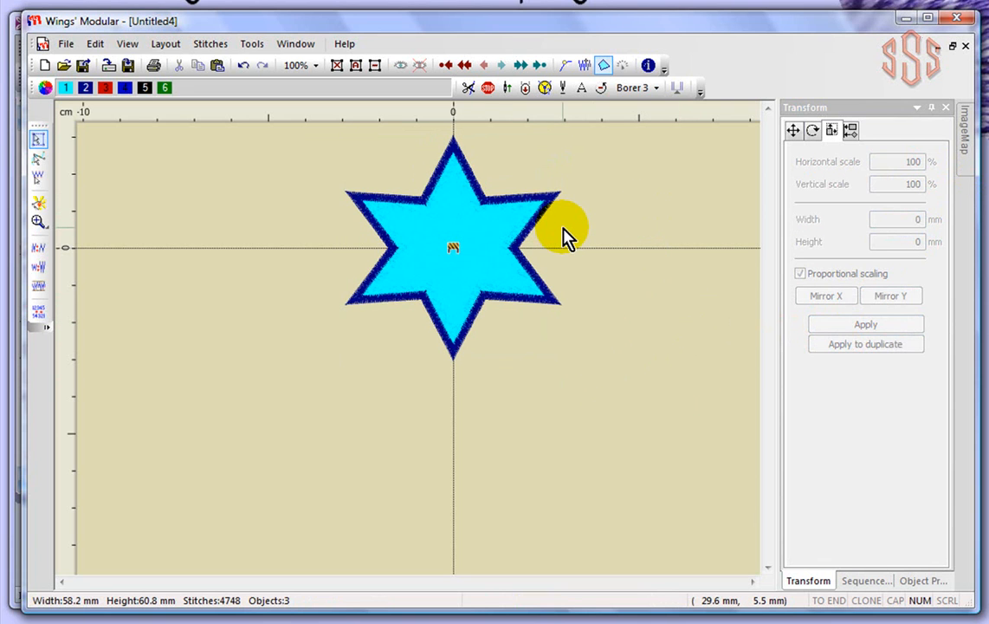
Step: Show the alignment options and move the cyan star fill about 58 mm to the right, clear of its outline
{"action": "left_click", "coordinate": [851, 133]}
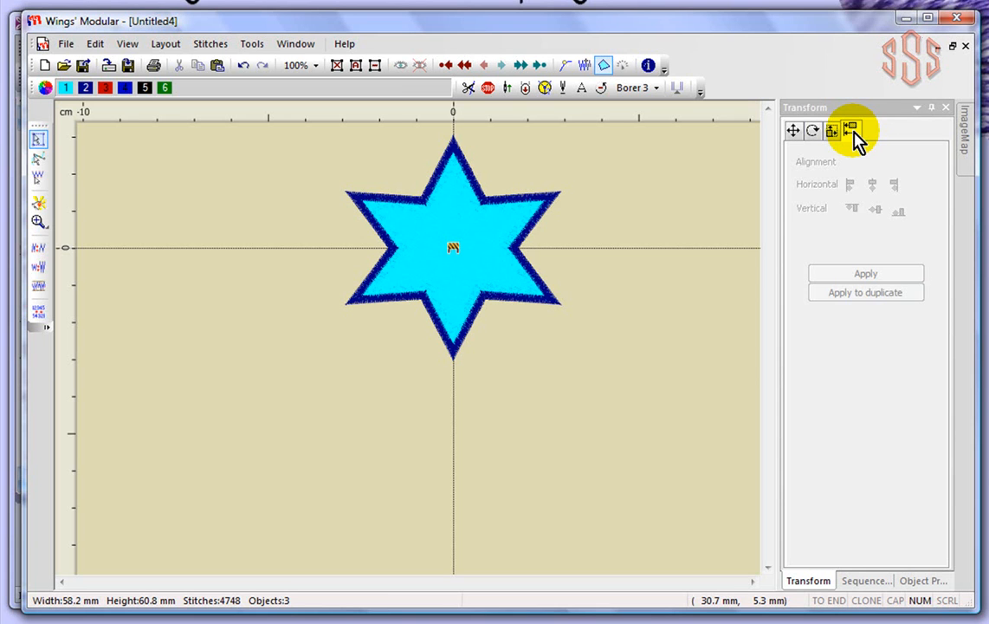
{"action": "left_click", "coordinate": [459, 217]}
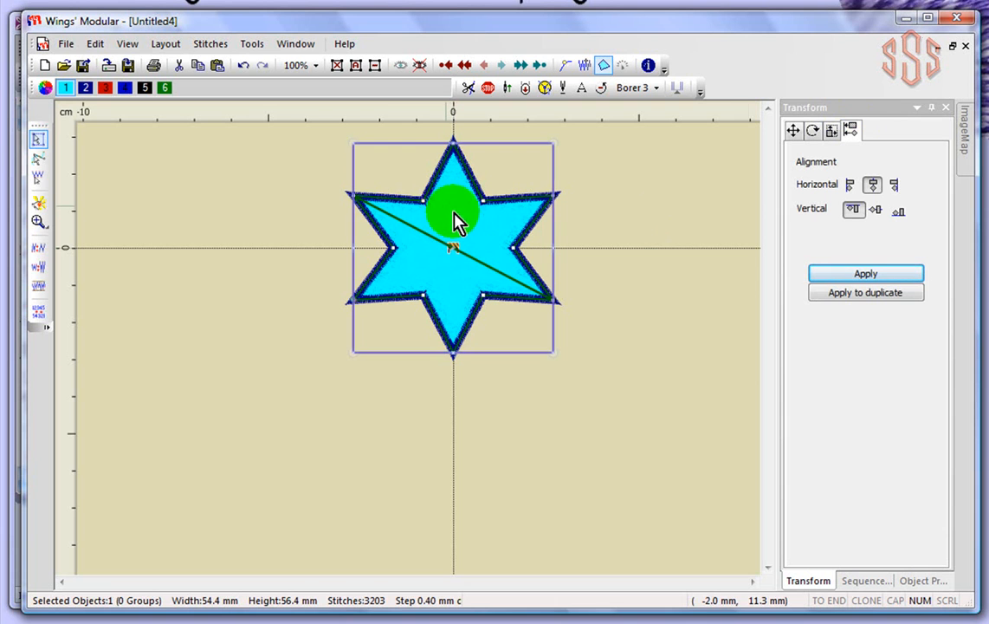
{"action": "left_click_drag", "start_coordinate": [434, 238], "coordinate": [370, 205]}
{"action": "left_click", "coordinate": [482, 281]}
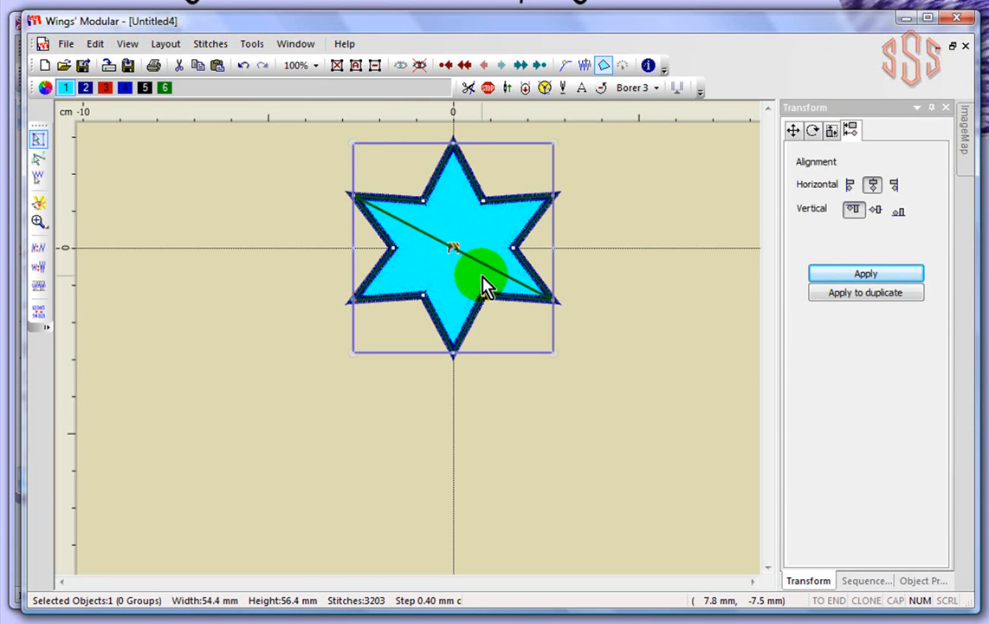
{"action": "left_click_drag", "start_coordinate": [451, 208], "coordinate": [664, 233]}
{"action": "left_click", "coordinate": [559, 467]}
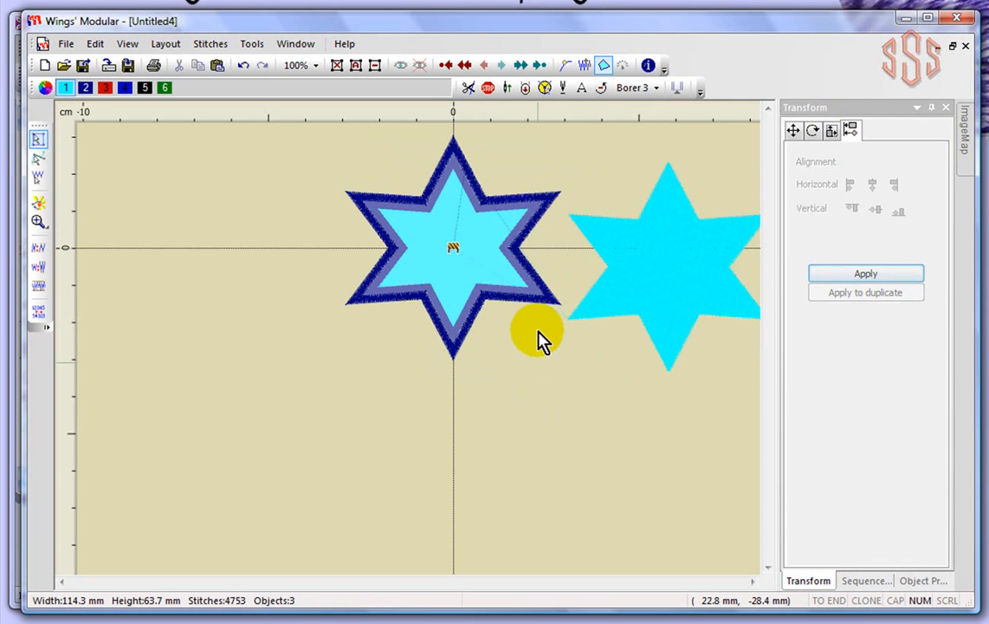
Step: Move the dark blue star outline about 40 mm right and 35 mm down, away from the small star
{"action": "left_click", "coordinate": [517, 306]}
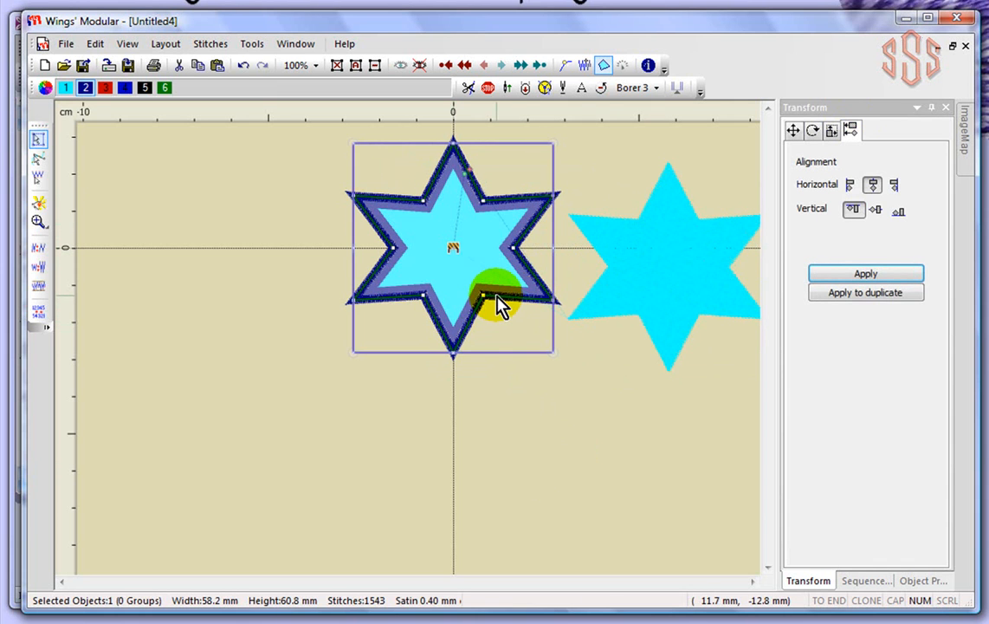
{"action": "left_click_drag", "start_coordinate": [495, 296], "coordinate": [643, 423]}
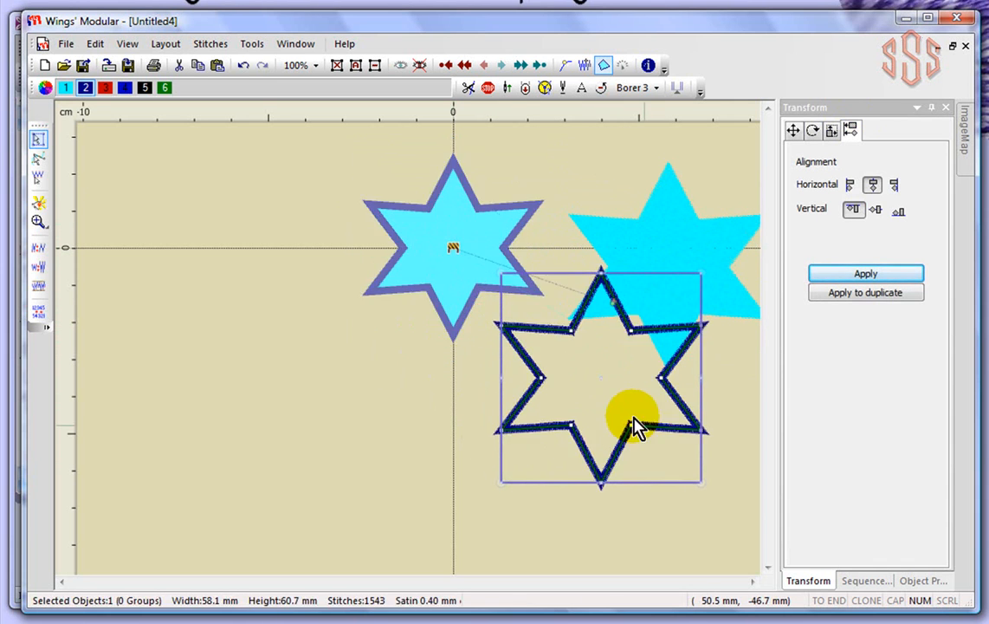
{"action": "left_click", "coordinate": [348, 363]}
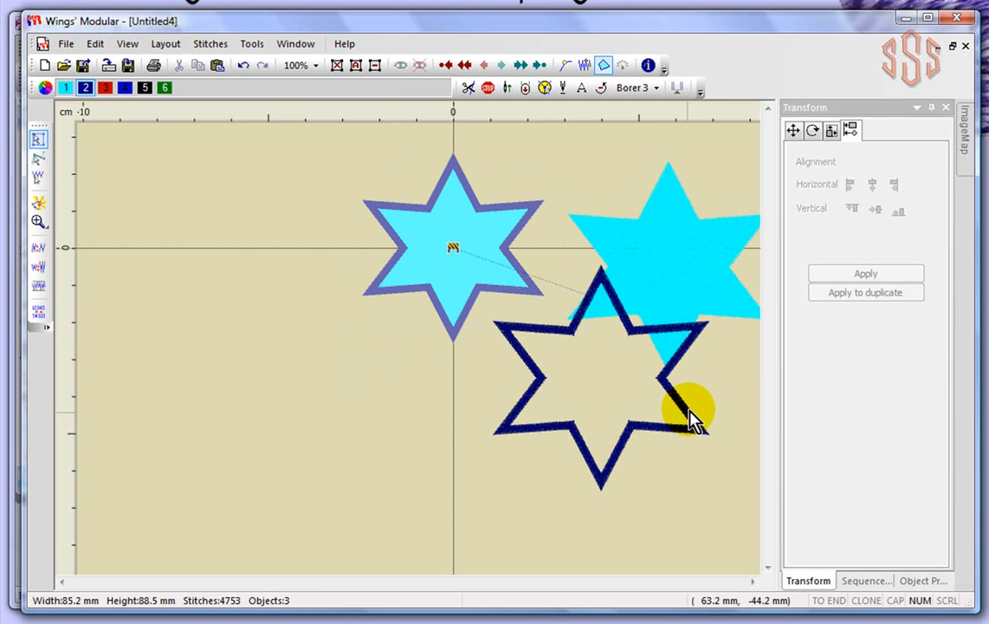
Step: Align the cyan fill and dark blue outline by their horizontal centers with no vertical alignment, and undo it
{"action": "left_click", "coordinate": [674, 206]}
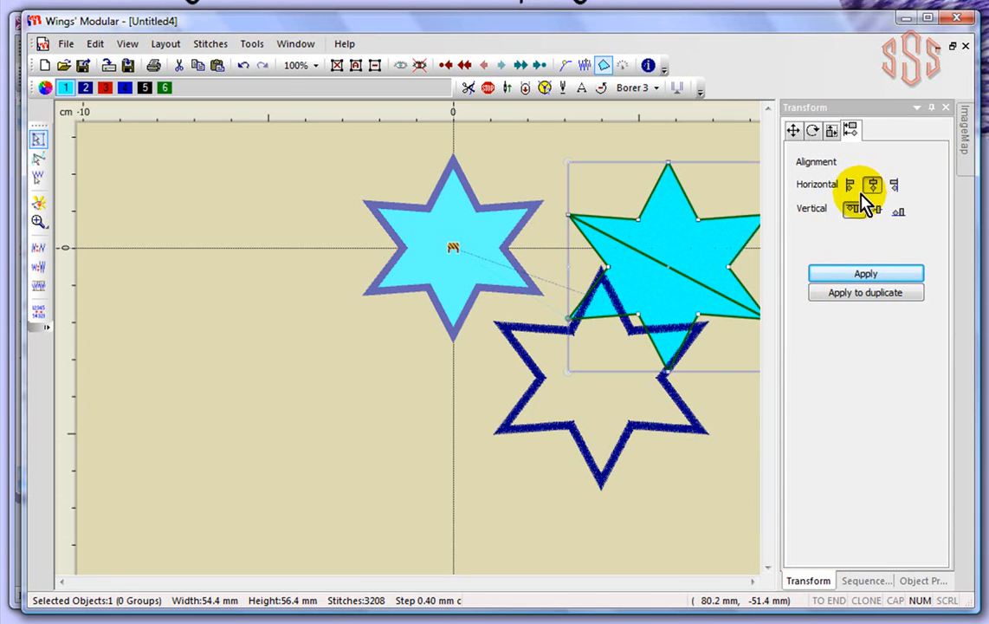
{"action": "left_click", "coordinate": [641, 485]}
{"action": "scroll", "coordinate": [671, 446], "scroll_direction": "down", "scroll_amount": 2}
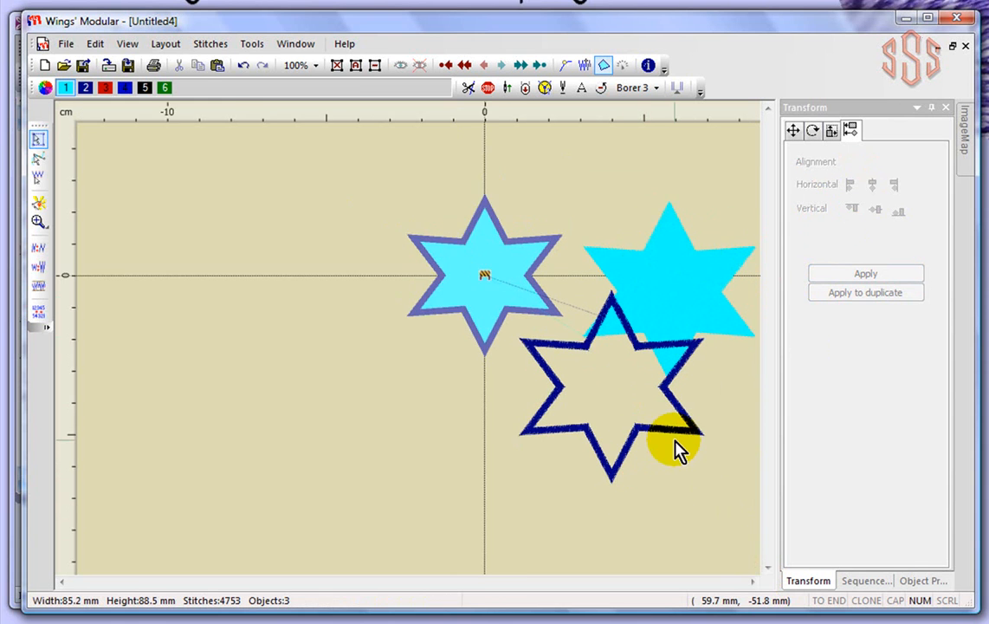
{"action": "left_click_drag", "start_coordinate": [751, 207], "coordinate": [490, 486]}
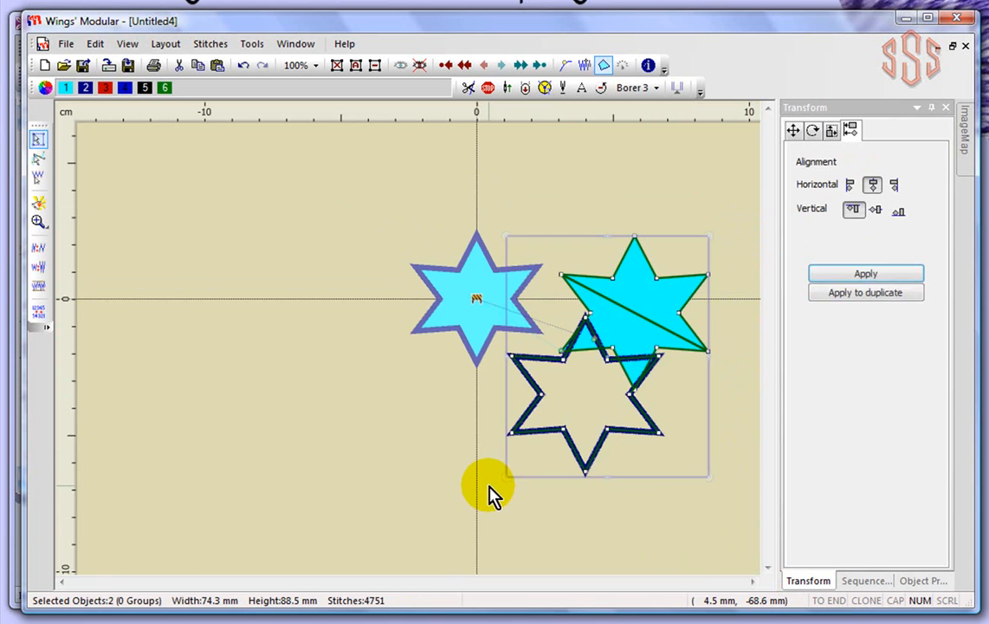
{"action": "left_click", "coordinate": [633, 305]}
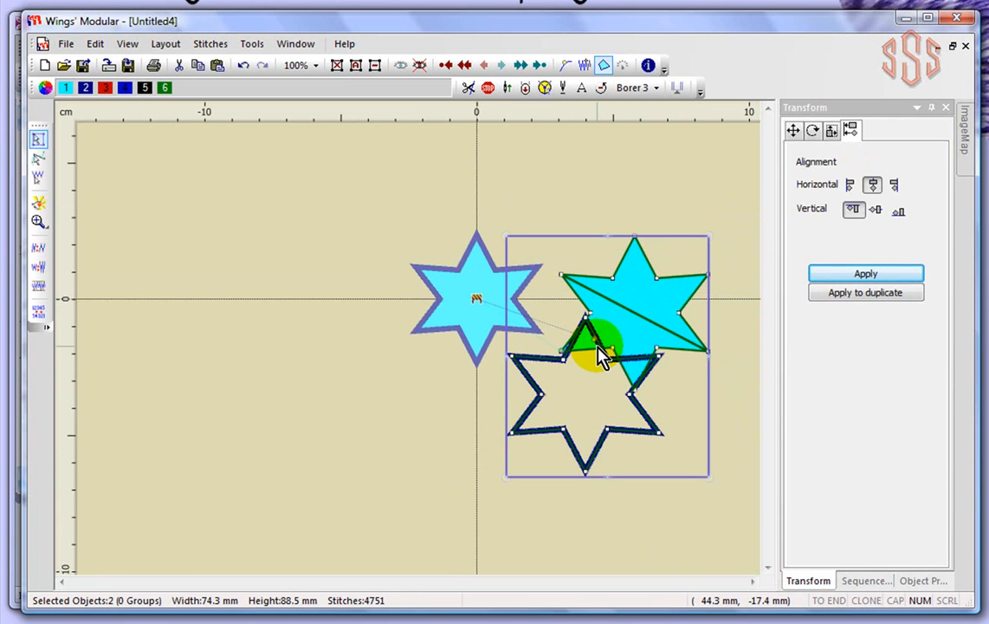
{"action": "left_click", "coordinate": [856, 211]}
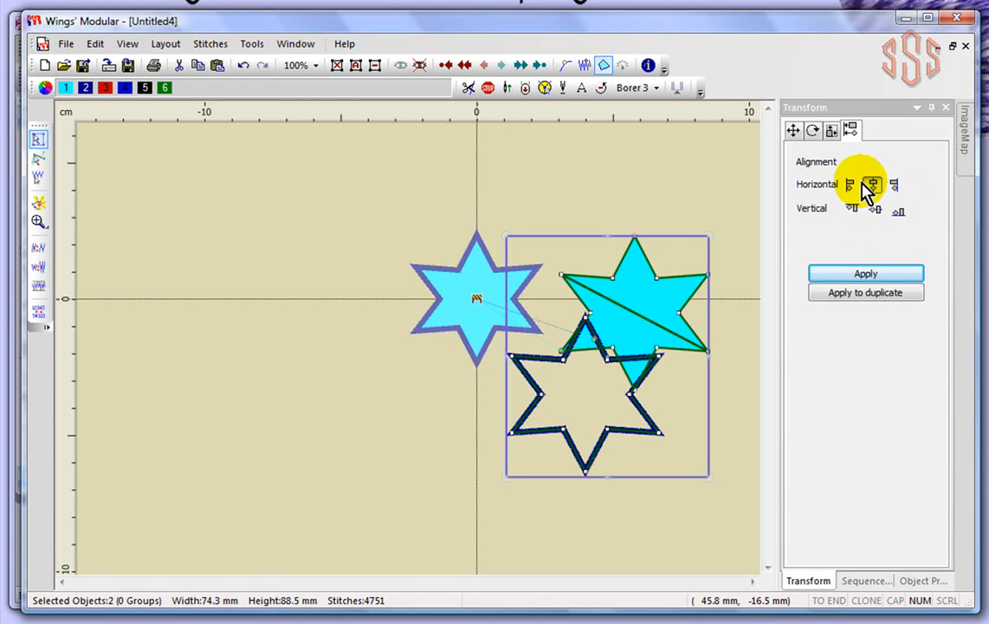
{"action": "left_click", "coordinate": [879, 208]}
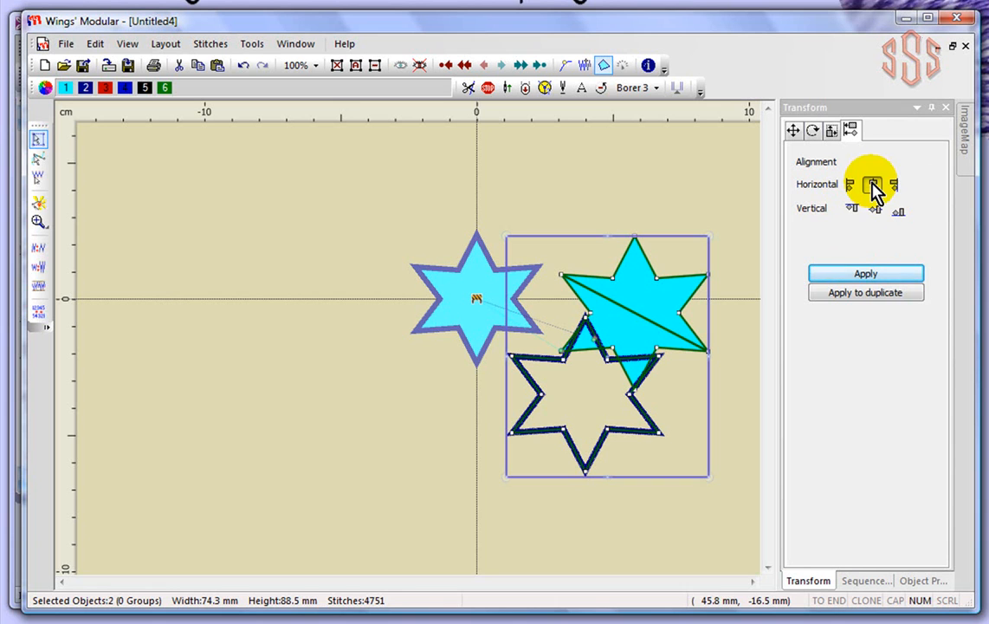
{"action": "left_click", "coordinate": [869, 276]}
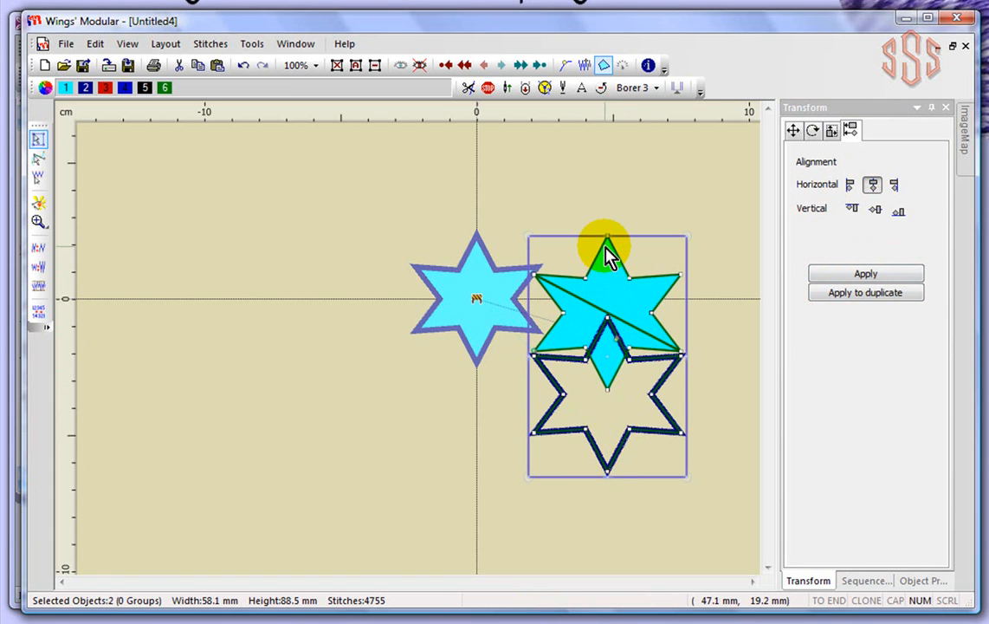
{"action": "left_click", "coordinate": [245, 66]}
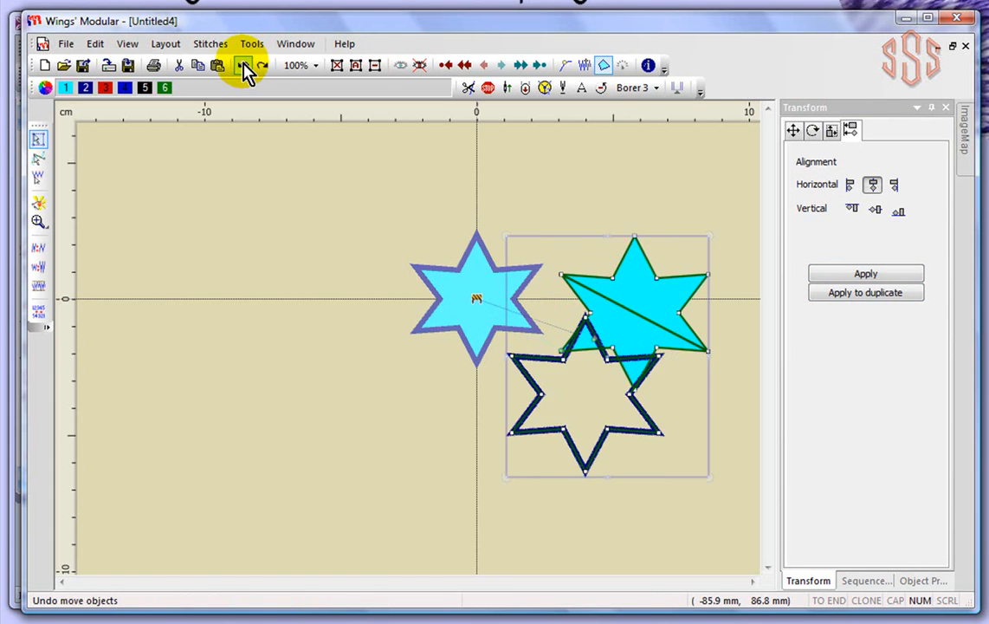
Step: Align the cyan fill and dark blue outline by their left edges, undo the alignment and deselect both objects
{"action": "left_click", "coordinate": [851, 186]}
{"action": "left_click", "coordinate": [865, 275]}
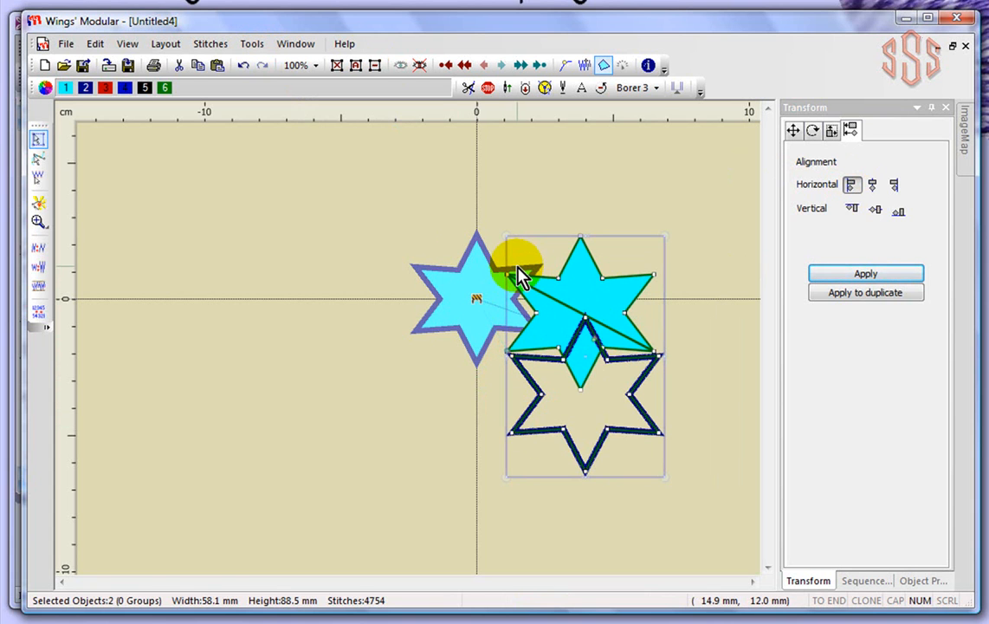
{"action": "left_click", "coordinate": [243, 66]}
{"action": "left_click", "coordinate": [663, 201]}
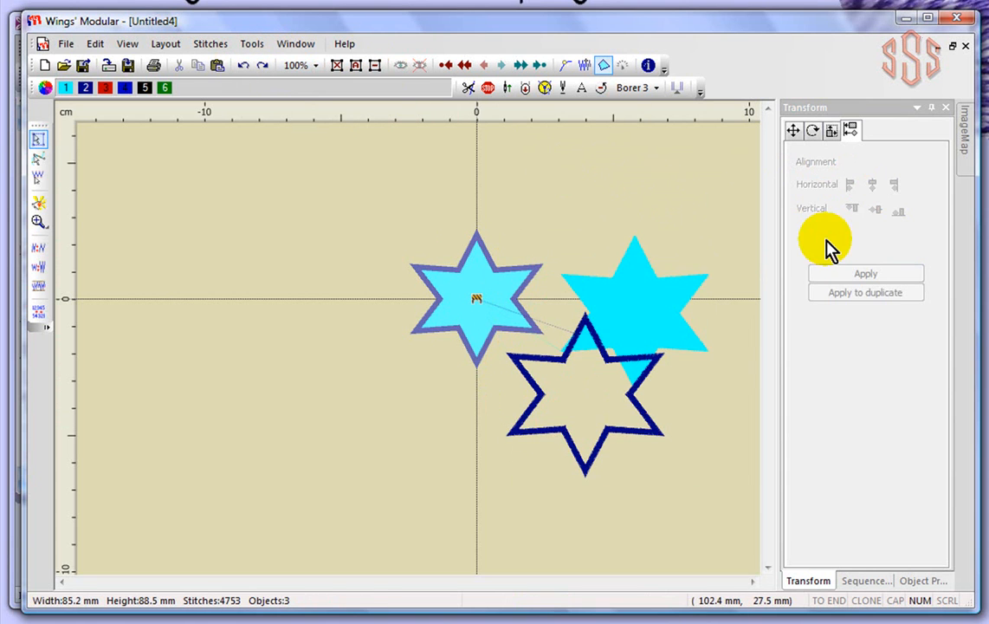
Step: Select all three objects, align them by their left and top edges, and undo the alignment
{"action": "left_click_drag", "start_coordinate": [731, 187], "coordinate": [466, 499]}
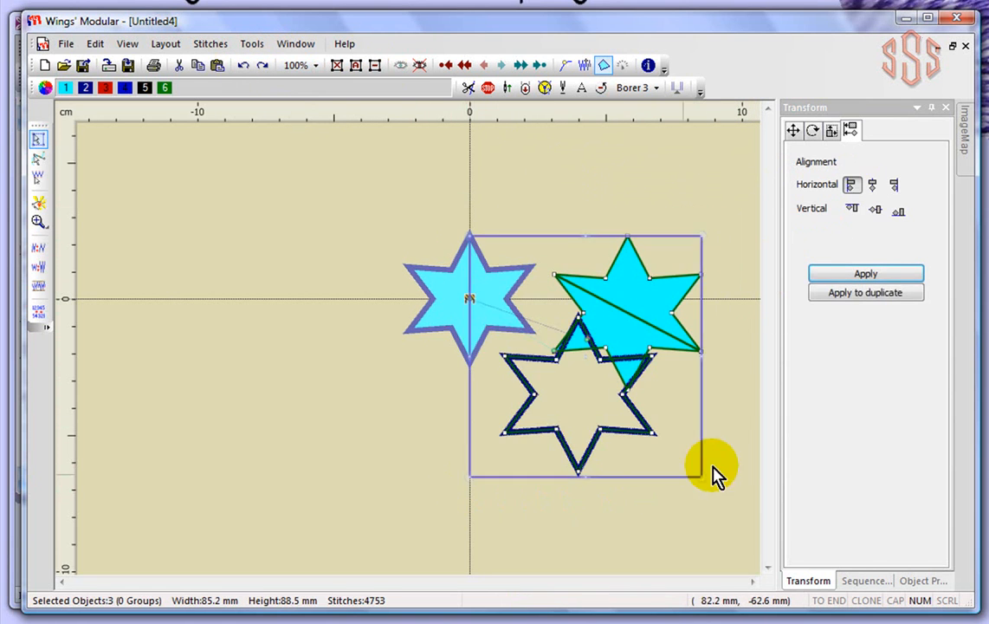
{"action": "left_click", "coordinate": [853, 209]}
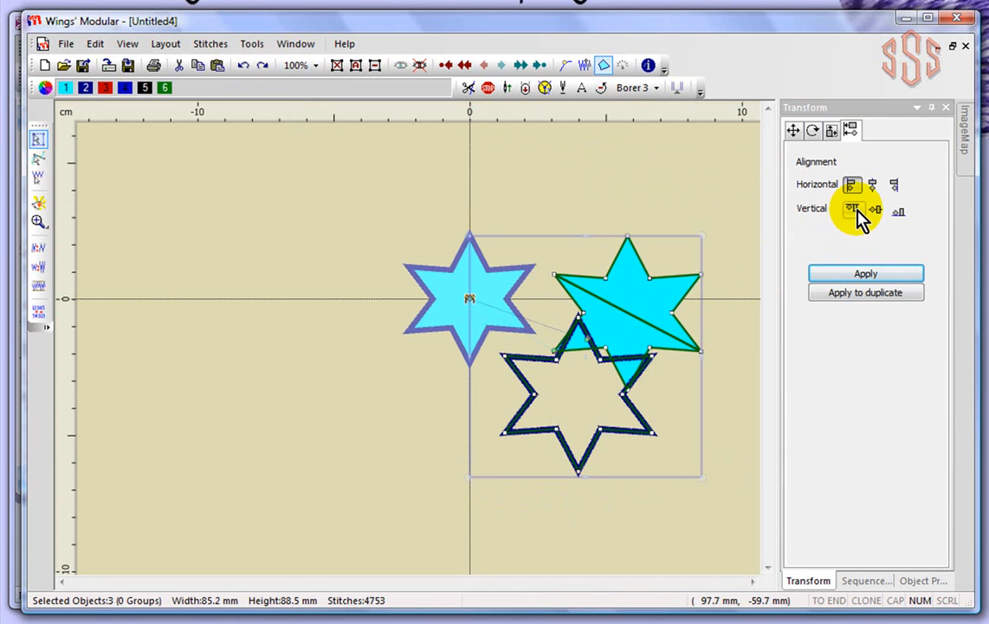
{"action": "left_click", "coordinate": [853, 209]}
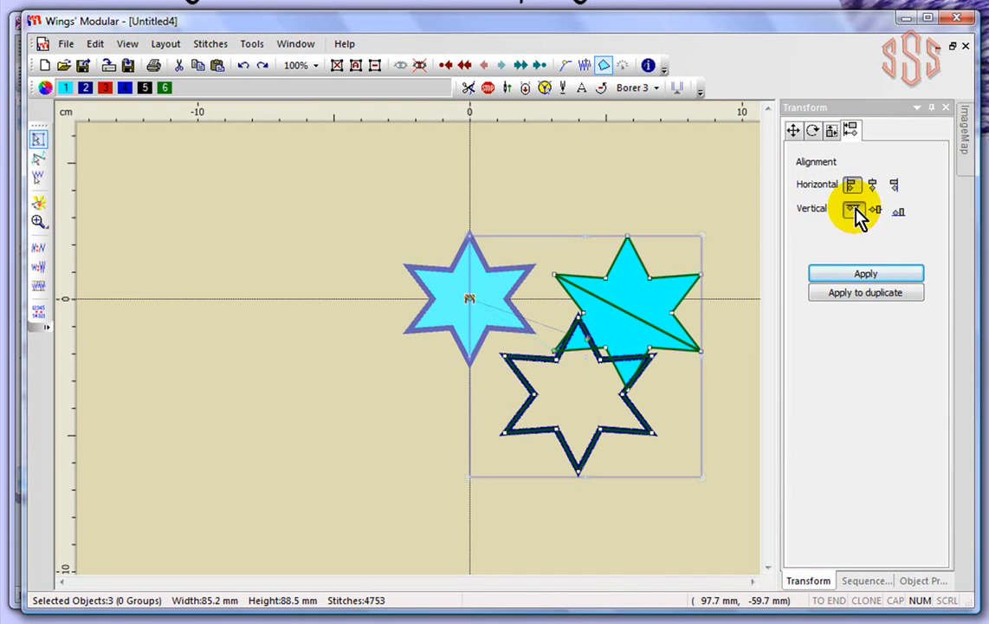
{"action": "left_click", "coordinate": [865, 276]}
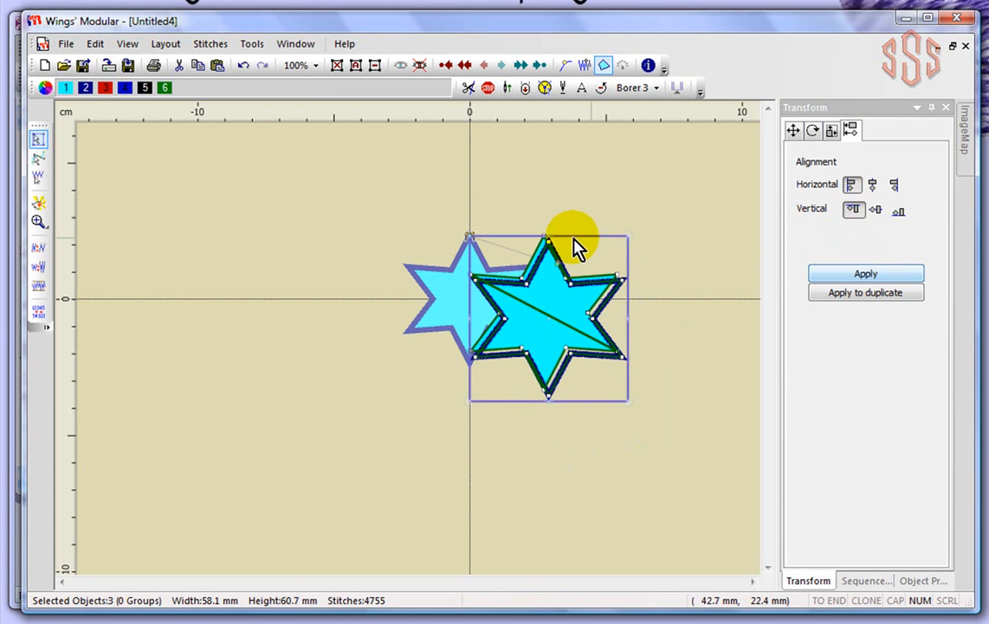
{"action": "left_click", "coordinate": [242, 70]}
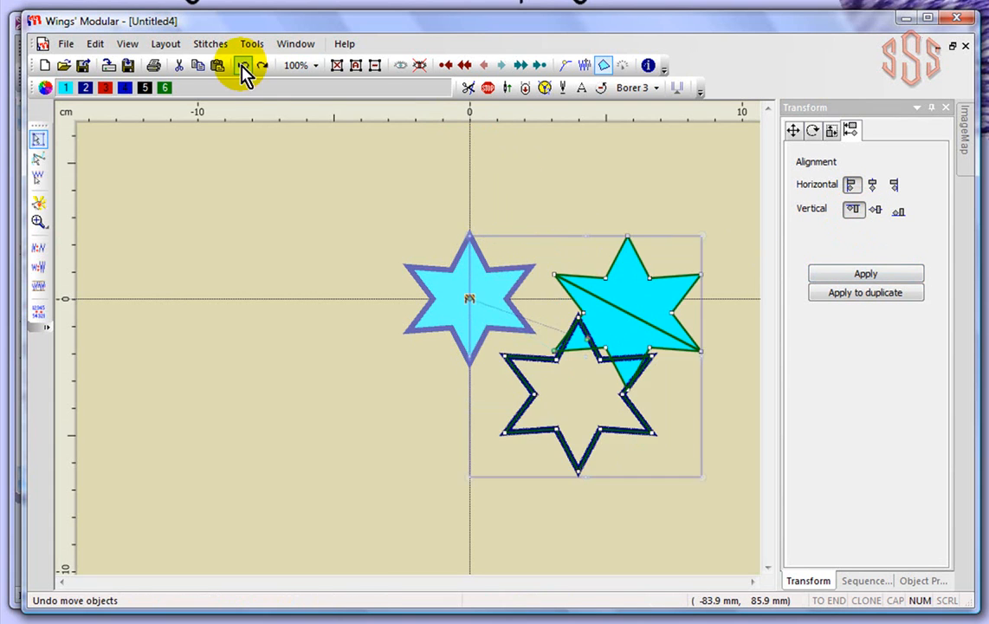
Step: Align all three selected objects by their top edges with no horizontal alignment, and deselect them
{"action": "left_click", "coordinate": [853, 209]}
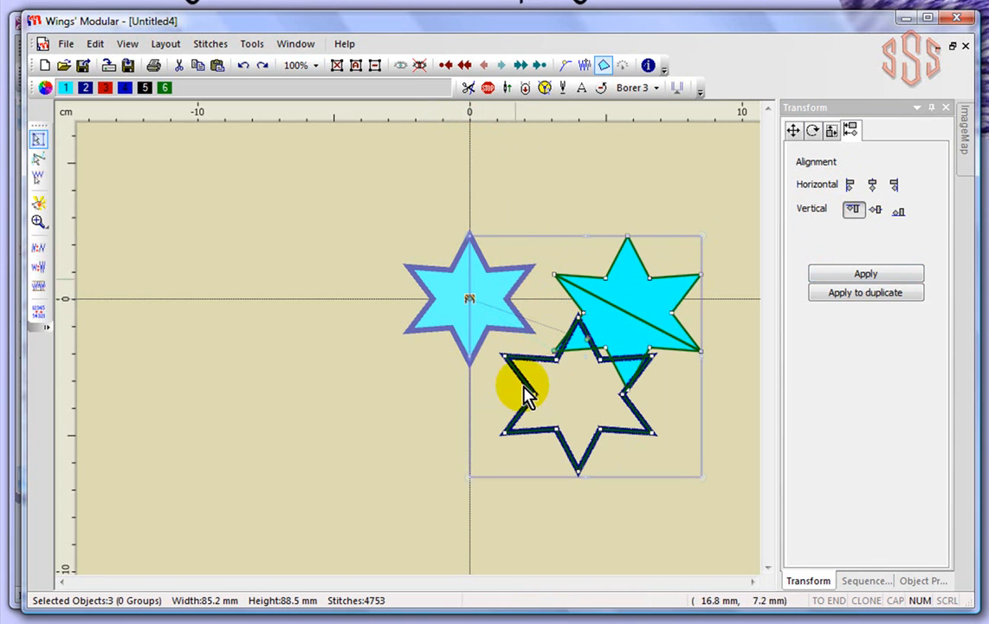
{"action": "left_click", "coordinate": [858, 274]}
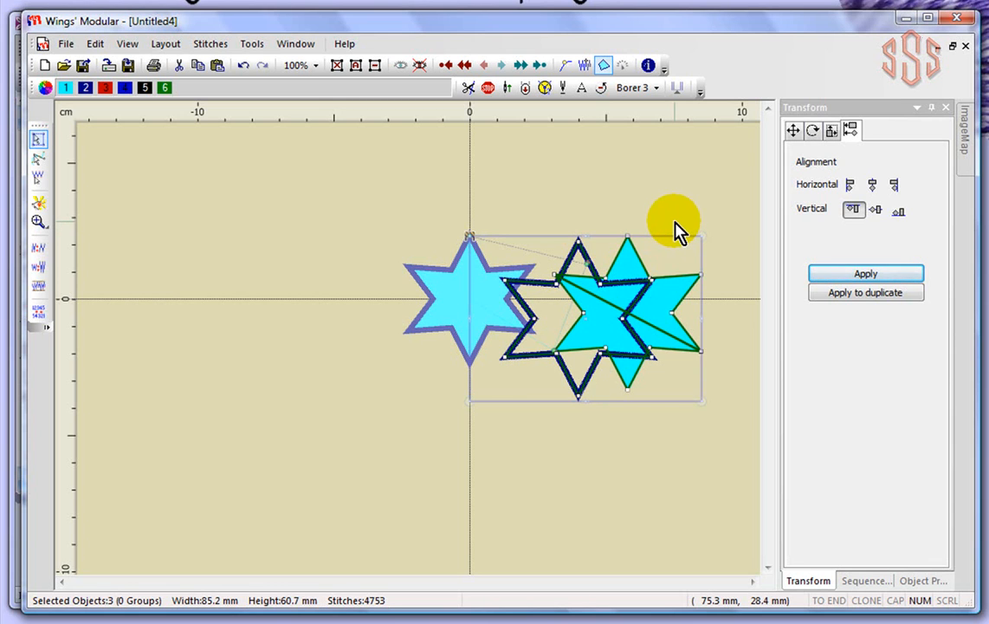
{"action": "left_click", "coordinate": [854, 211]}
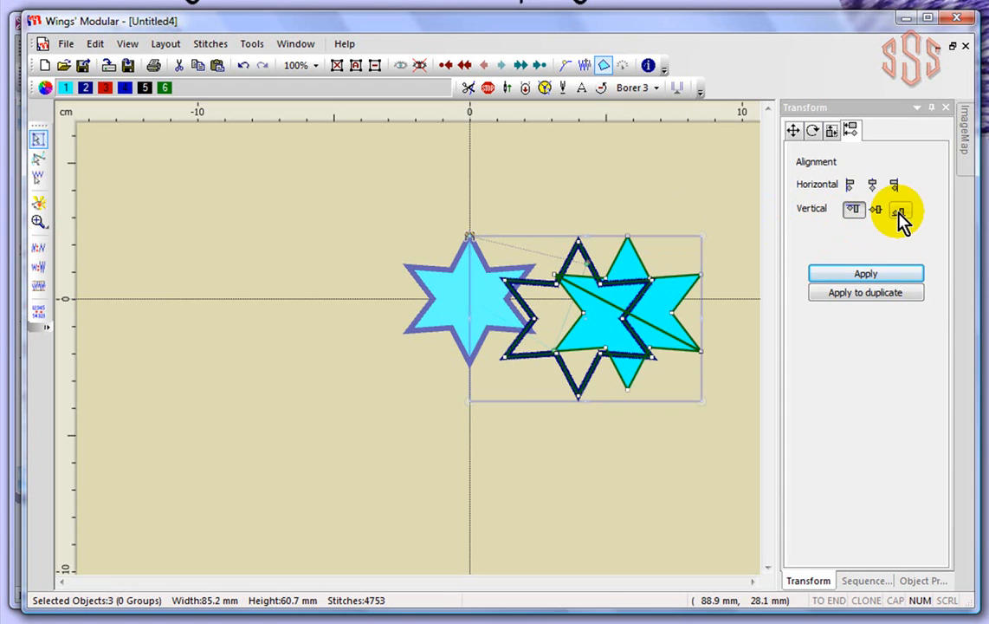
{"action": "left_click", "coordinate": [851, 185]}
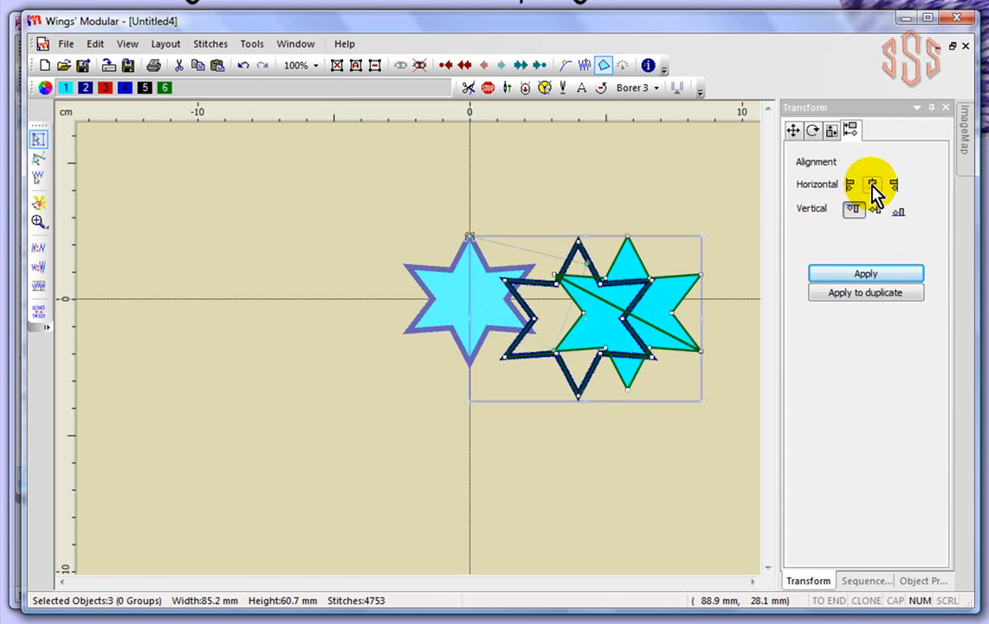
{"action": "left_click", "coordinate": [873, 188]}
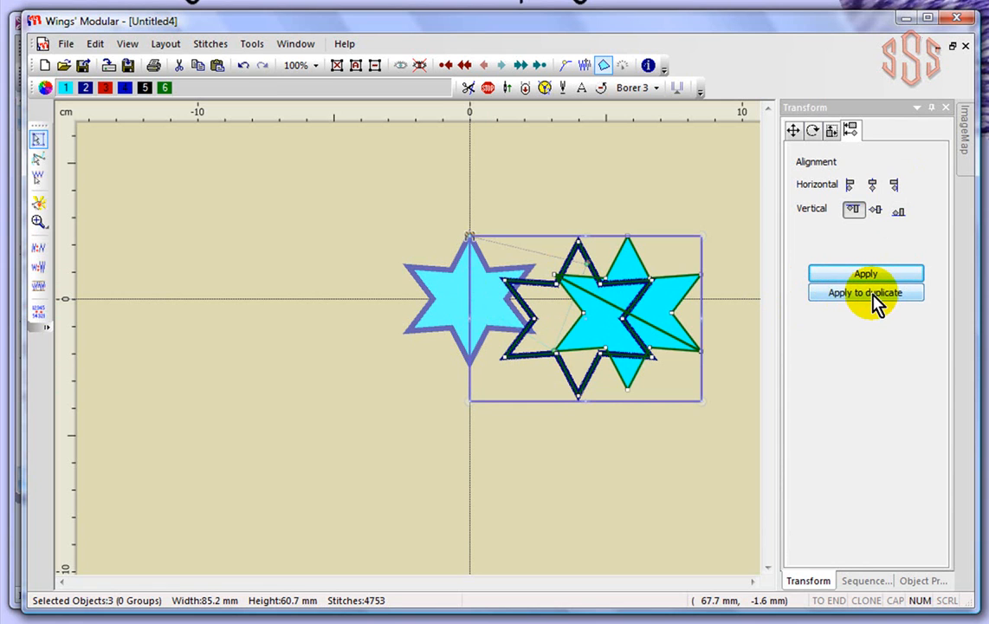
{"action": "left_click", "coordinate": [674, 192]}
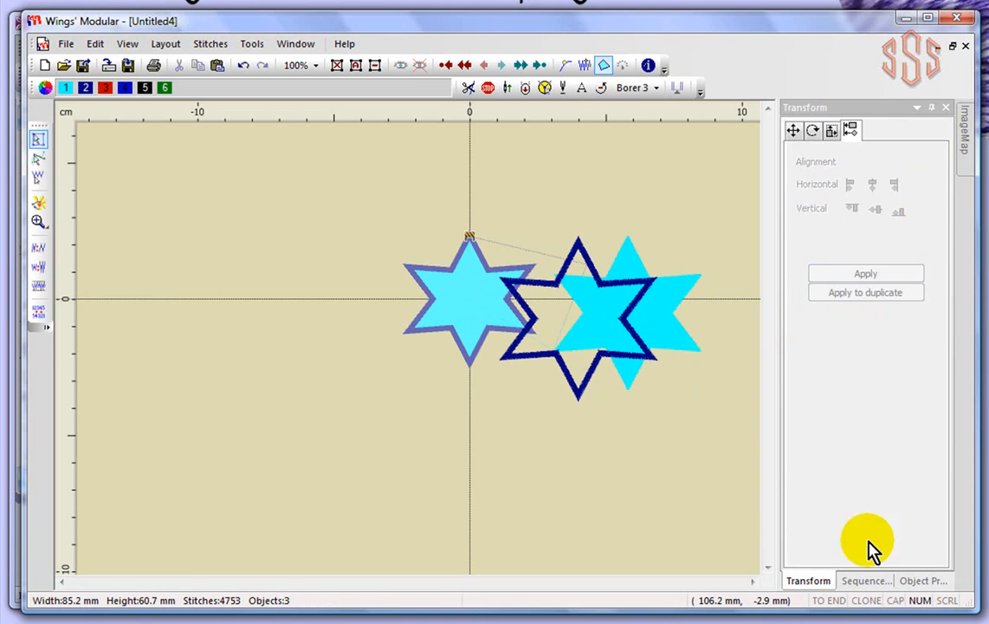
Step: Review the design's object sequence, and examine the stitch type of the dark blue outline and the cyan fill in their object properties
{"action": "left_click", "coordinate": [869, 582]}
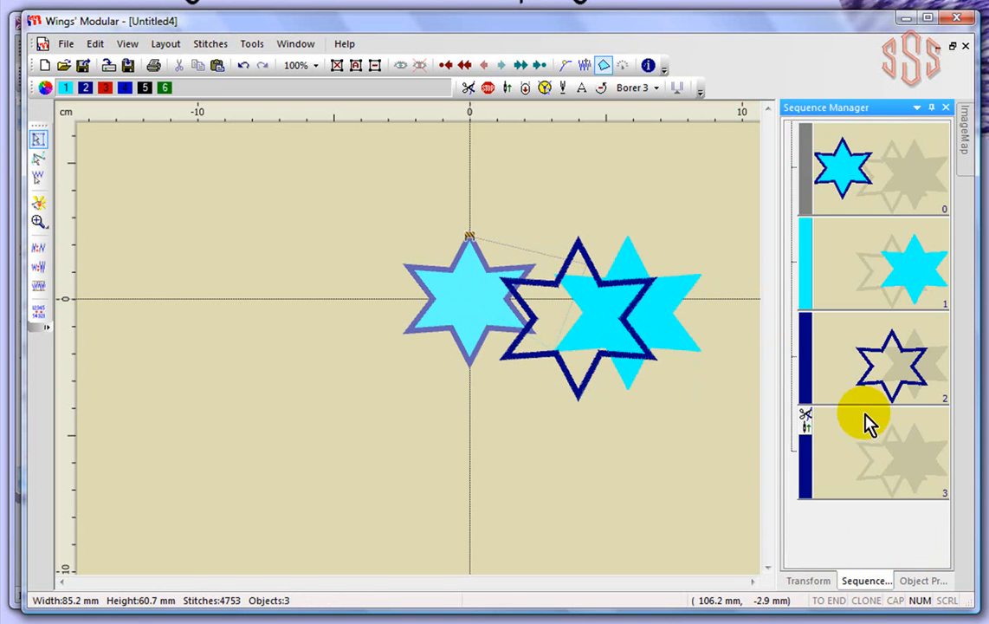
{"action": "left_click", "coordinate": [811, 582]}
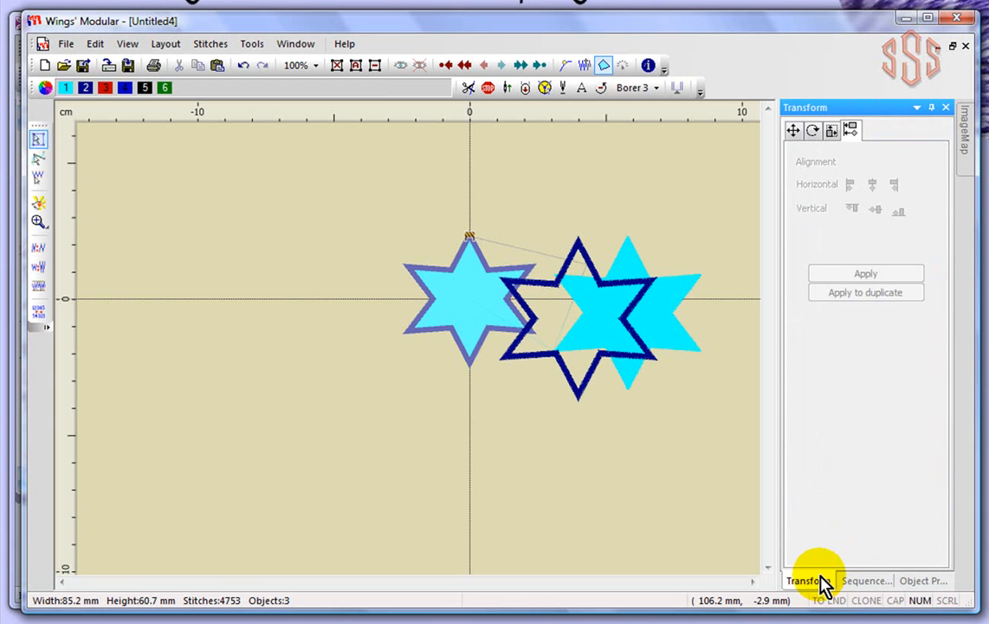
{"action": "left_click", "coordinate": [925, 581]}
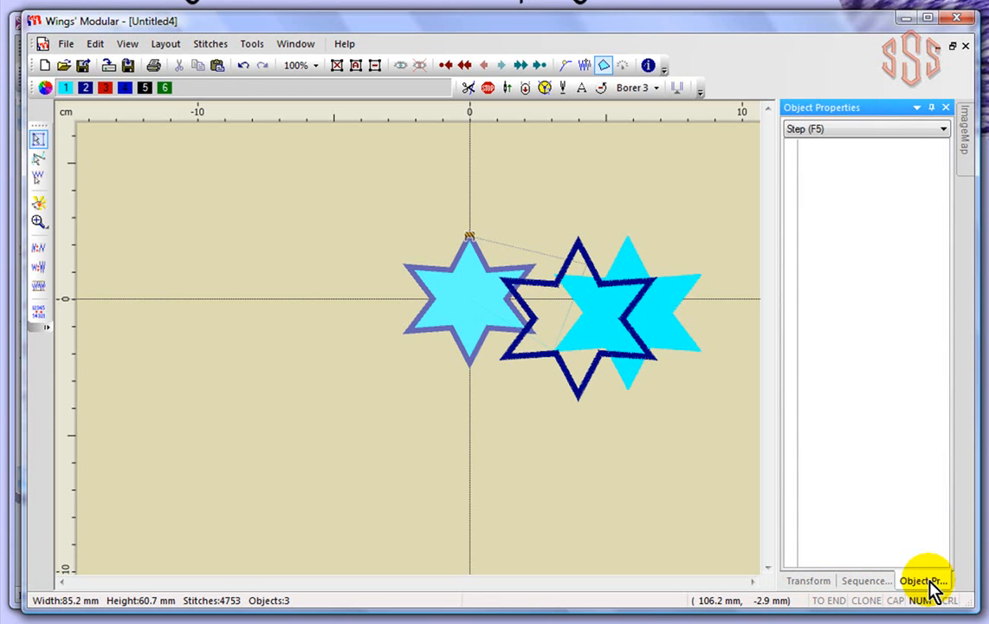
{"action": "left_click", "coordinate": [695, 310]}
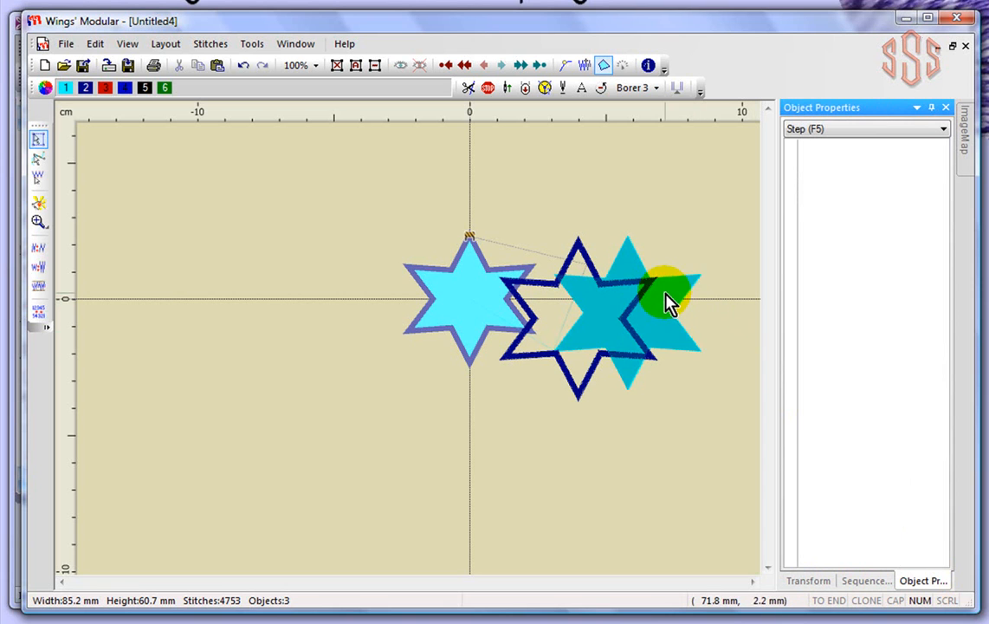
{"action": "left_click", "coordinate": [683, 181]}
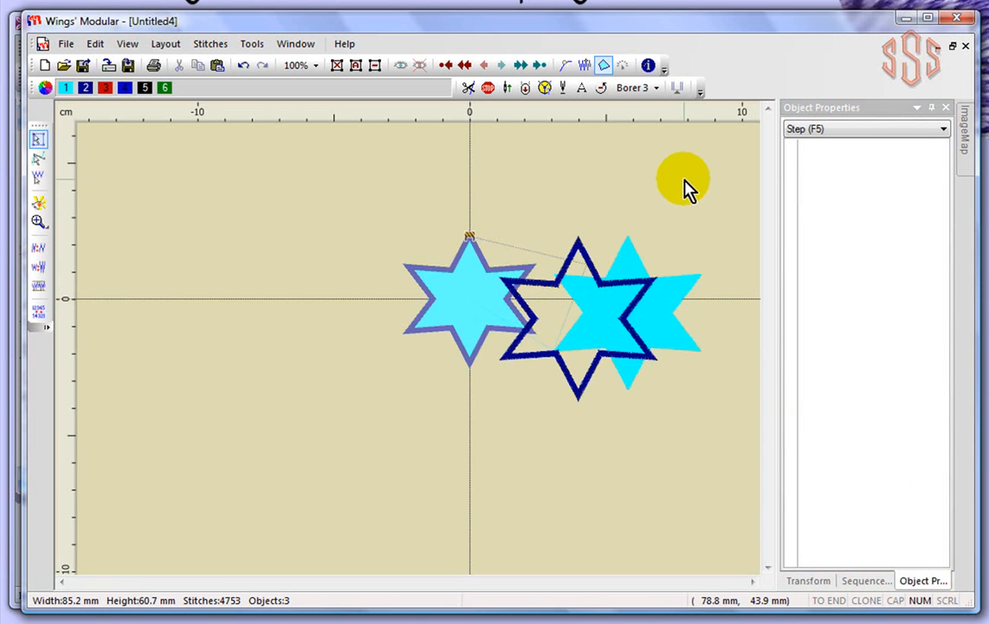
{"action": "left_click", "coordinate": [586, 257]}
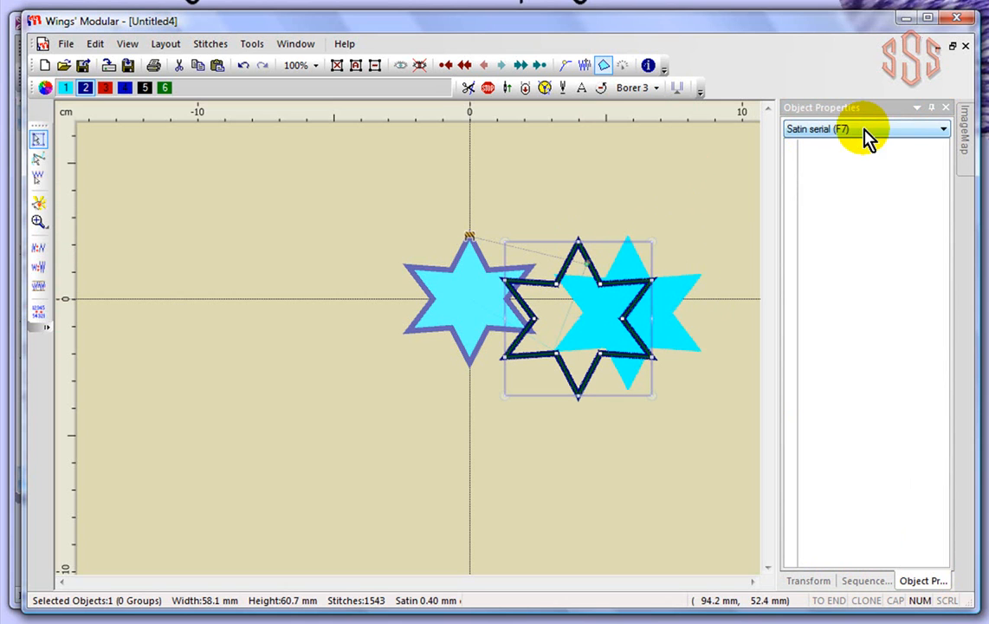
{"action": "left_click", "coordinate": [691, 290]}
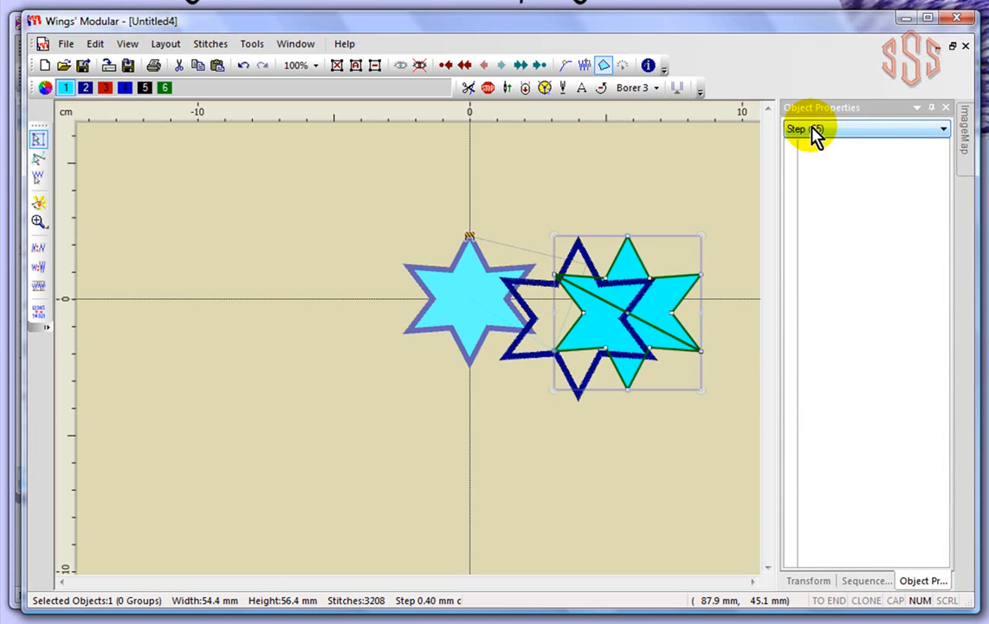
{"action": "left_click", "coordinate": [697, 169]}
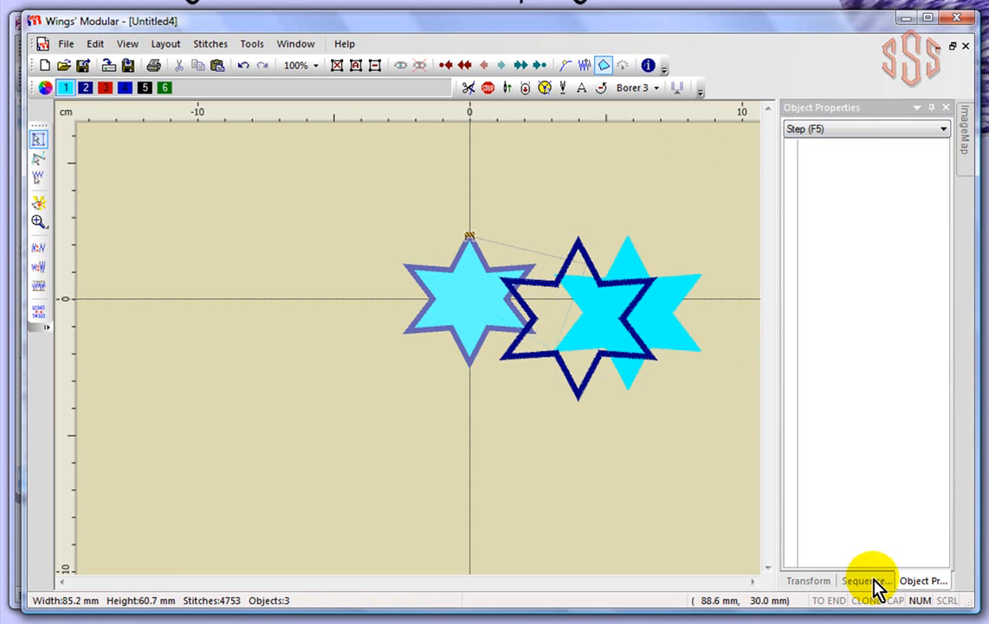